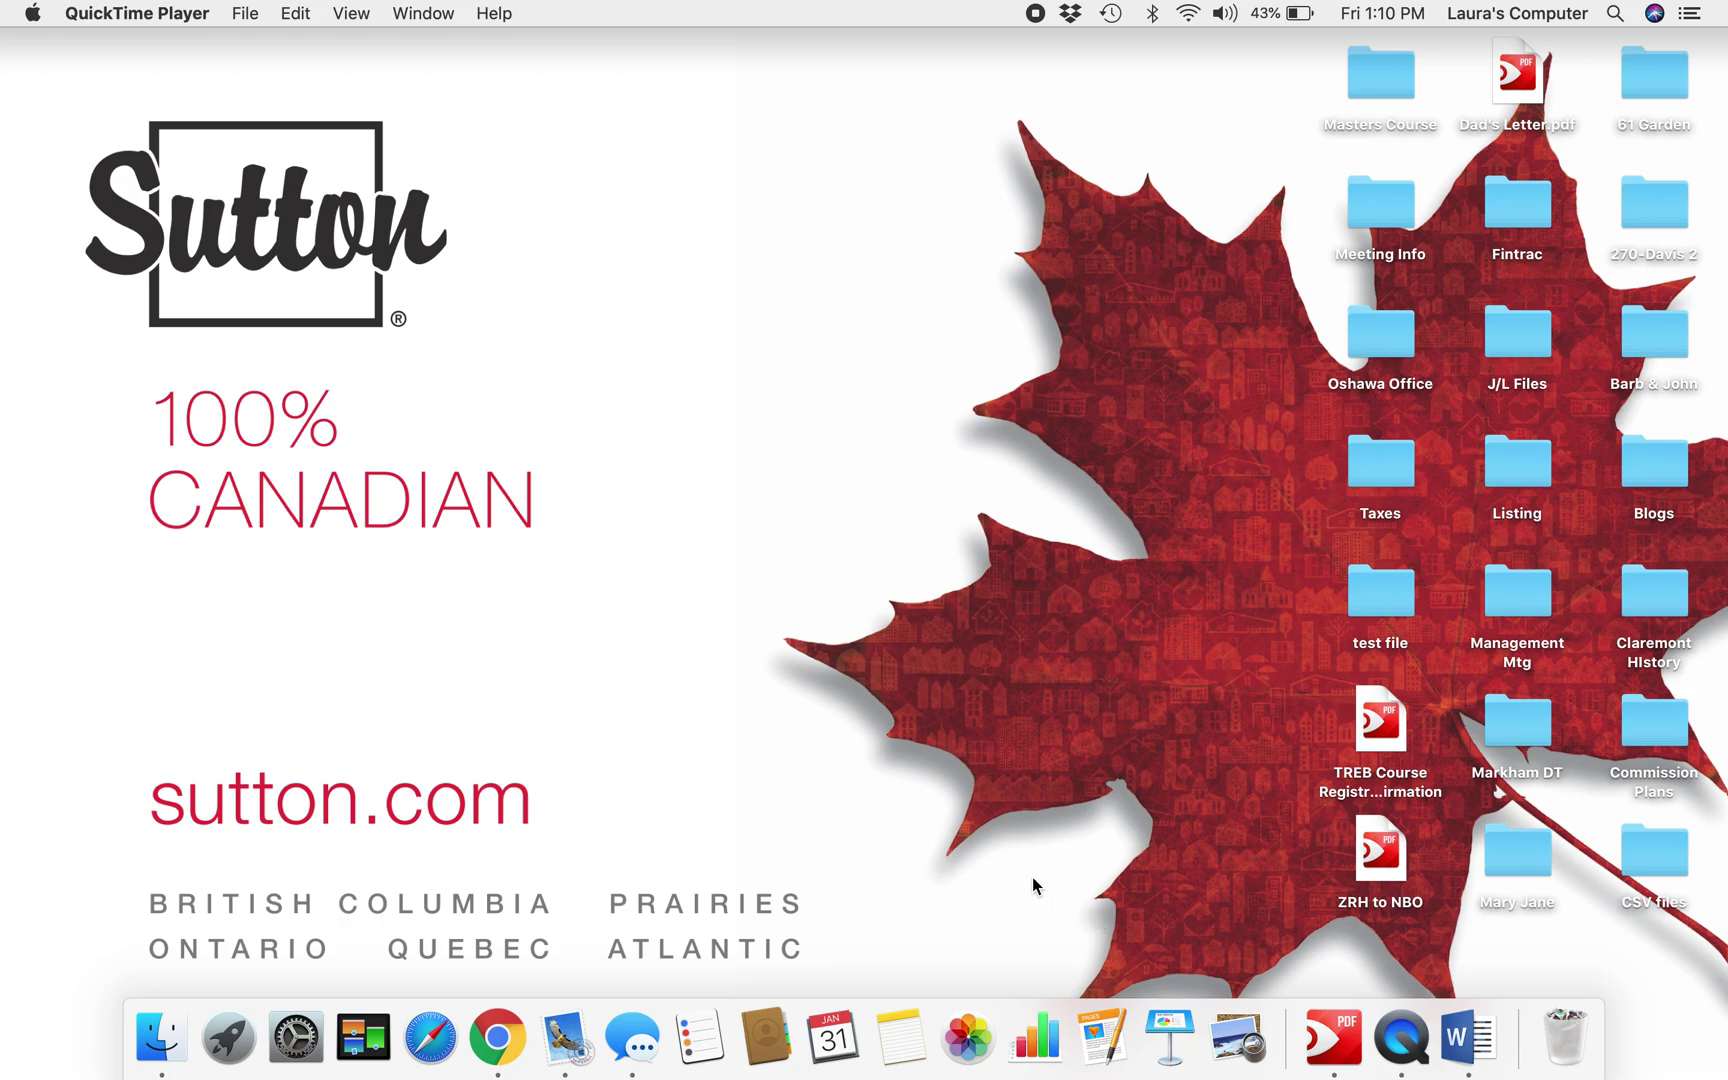
Launch Google Chrome from the Dock and make its window full screen.
{"action": "left_click", "coordinate": [489, 1044]}
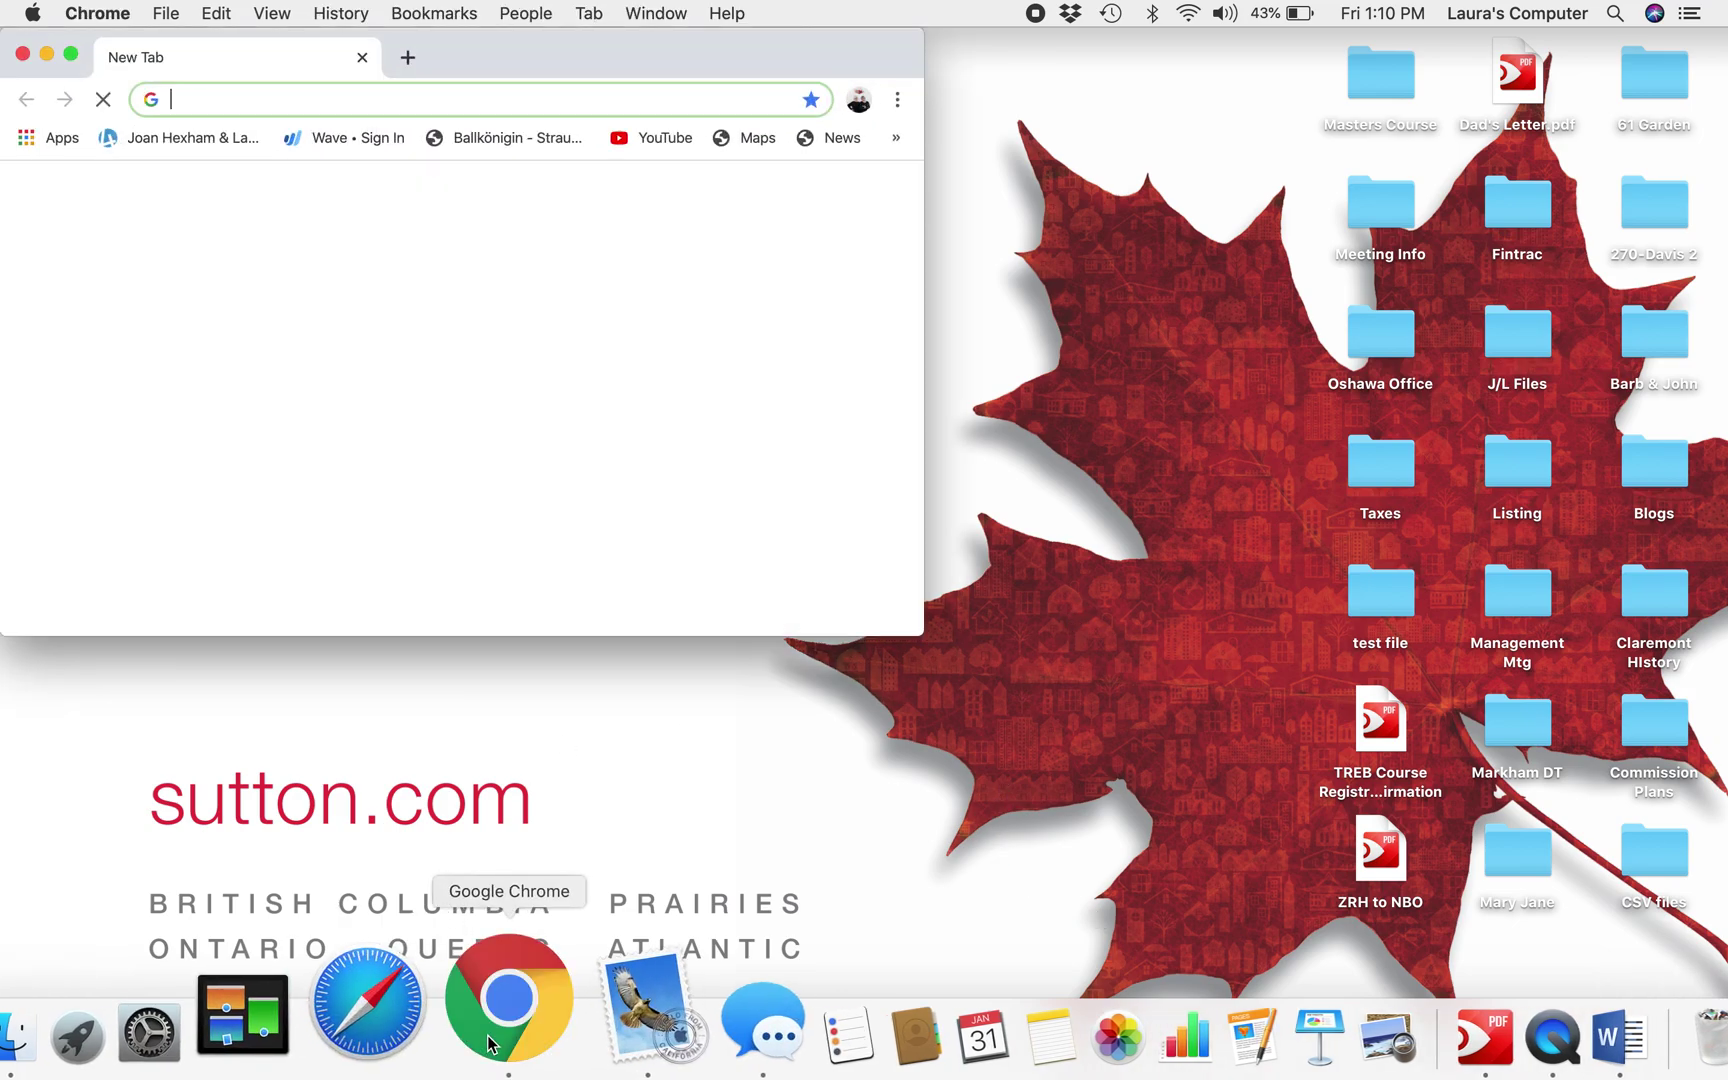
{"action": "left_click", "coordinate": [71, 54]}
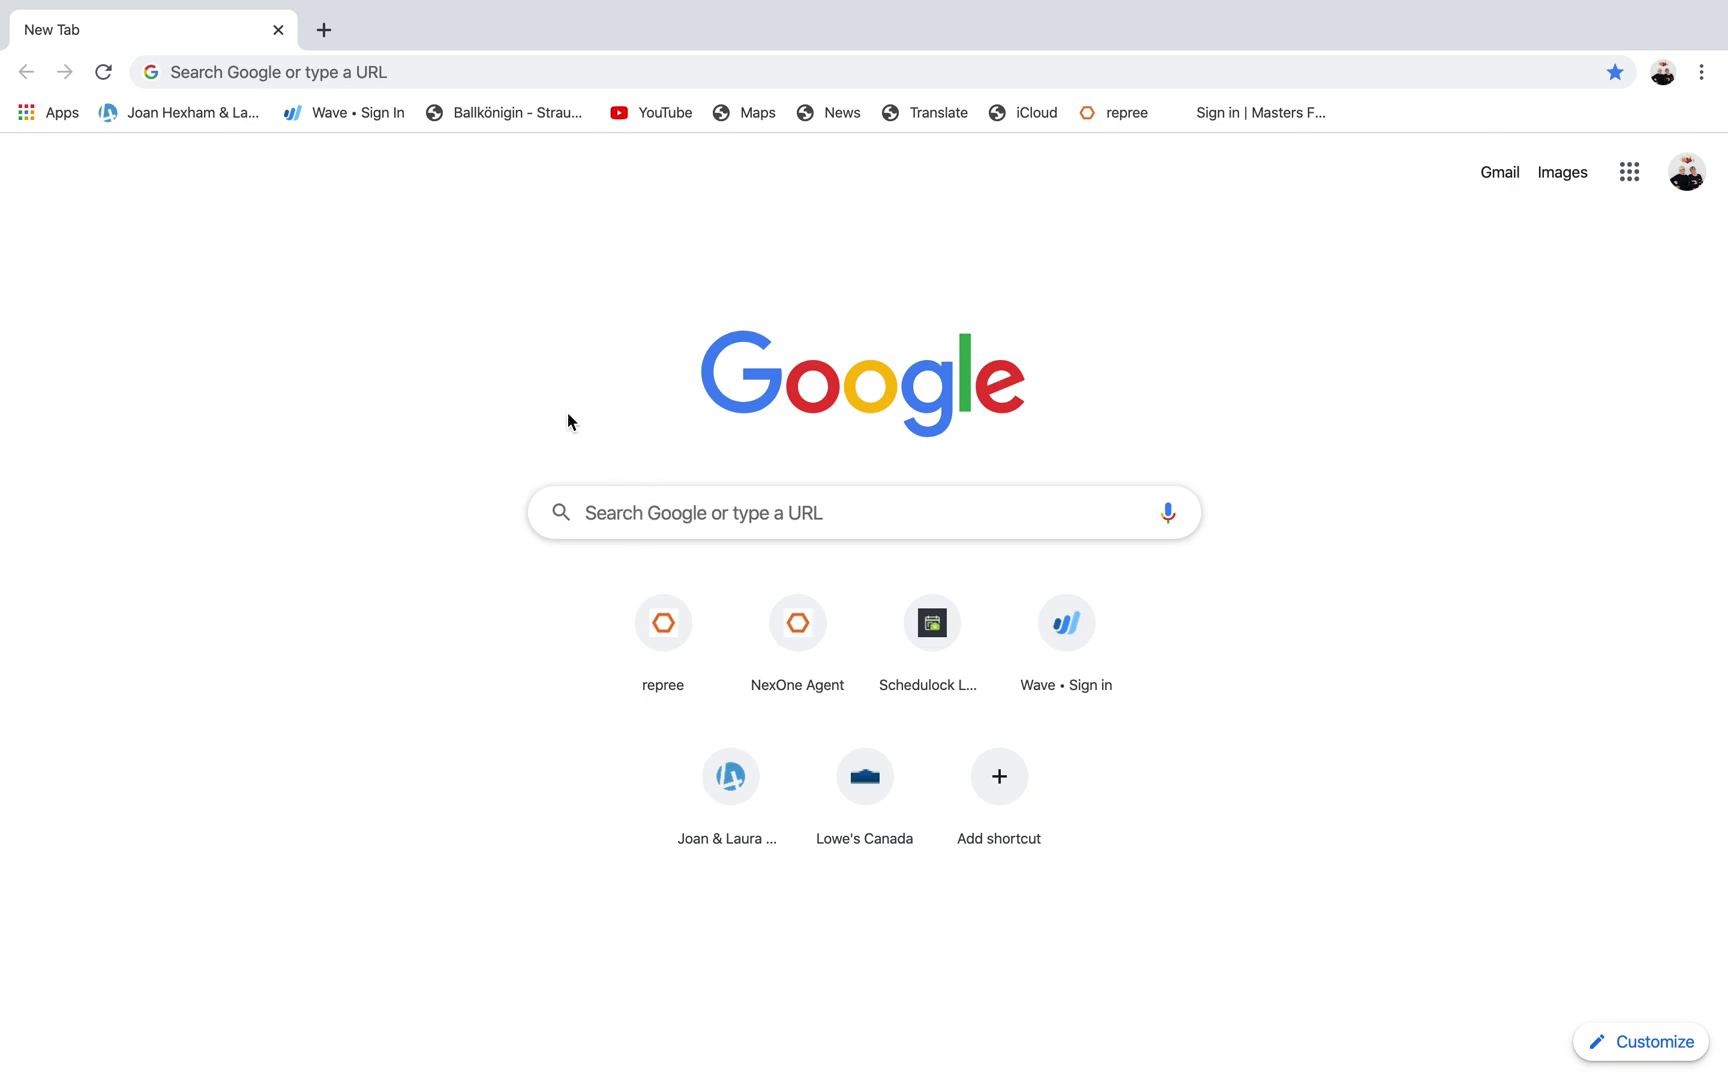
Go to repree.com to load the NexOne Agent homepage.
{"action": "left_click", "coordinate": [424, 73]}
{"action": "type", "text": "repr"}
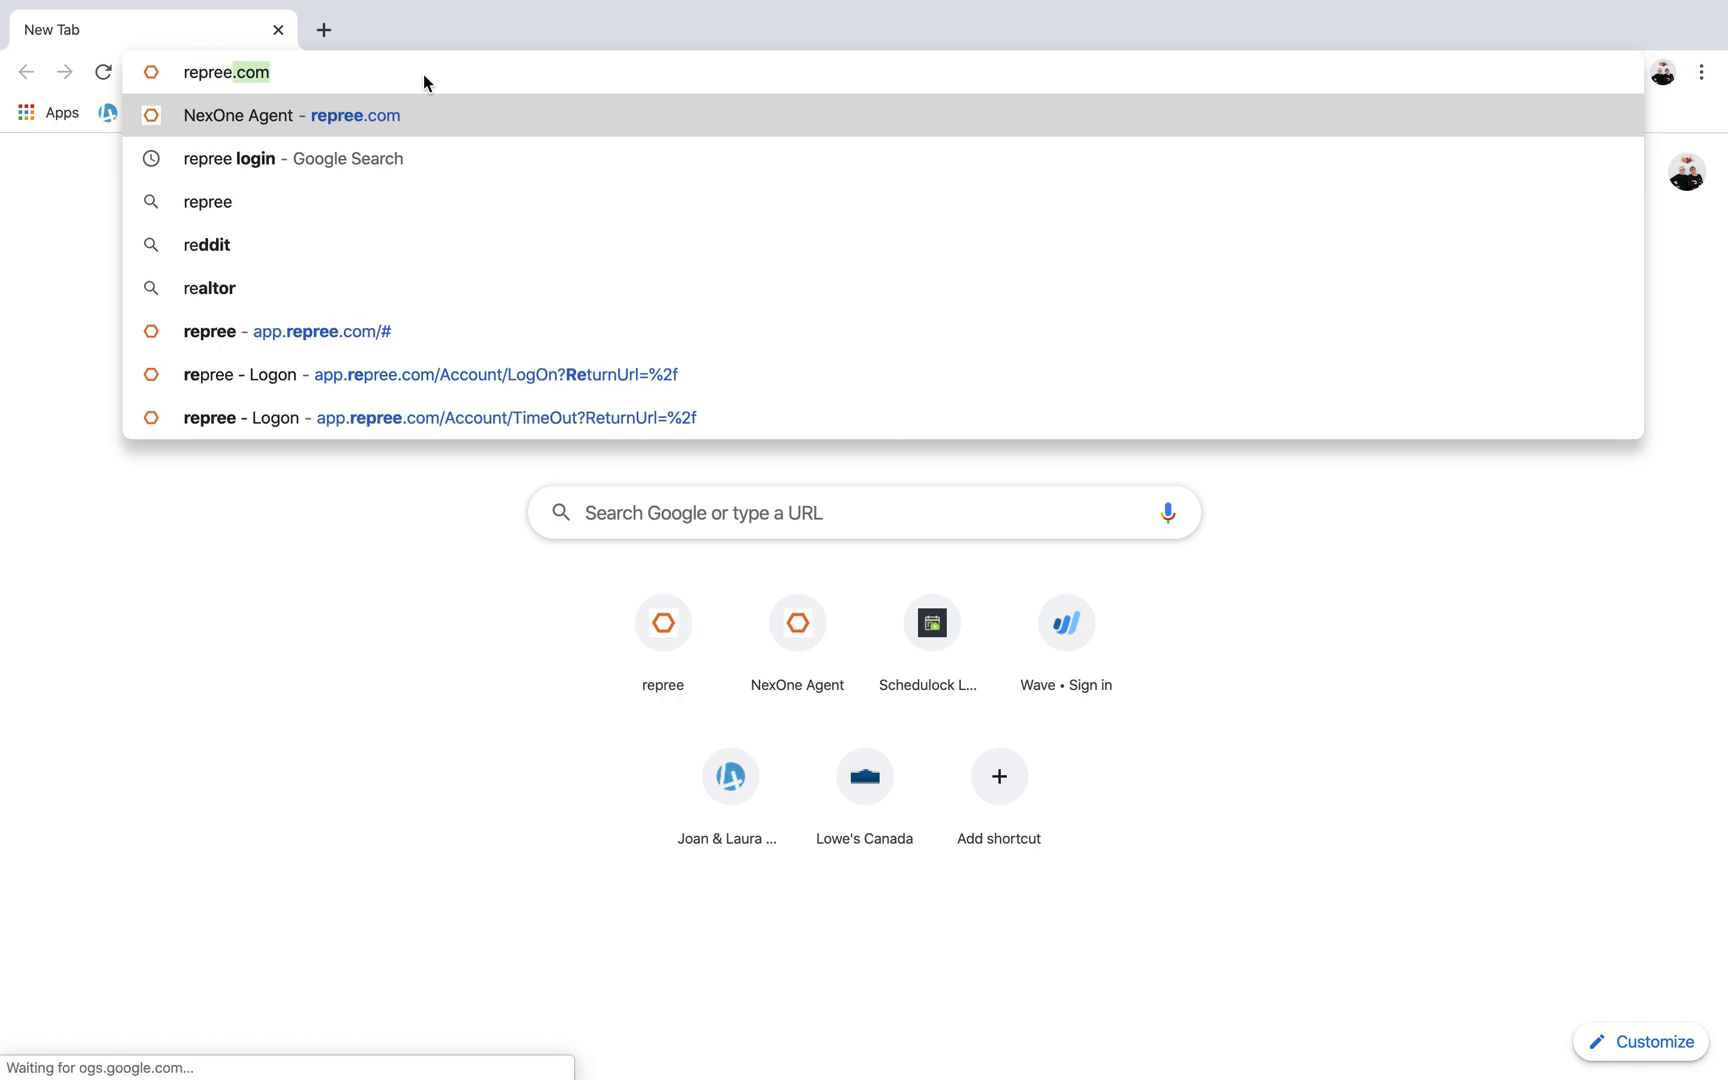
{"action": "type", "text": "ee.com"}
{"action": "key", "text": "Return"}
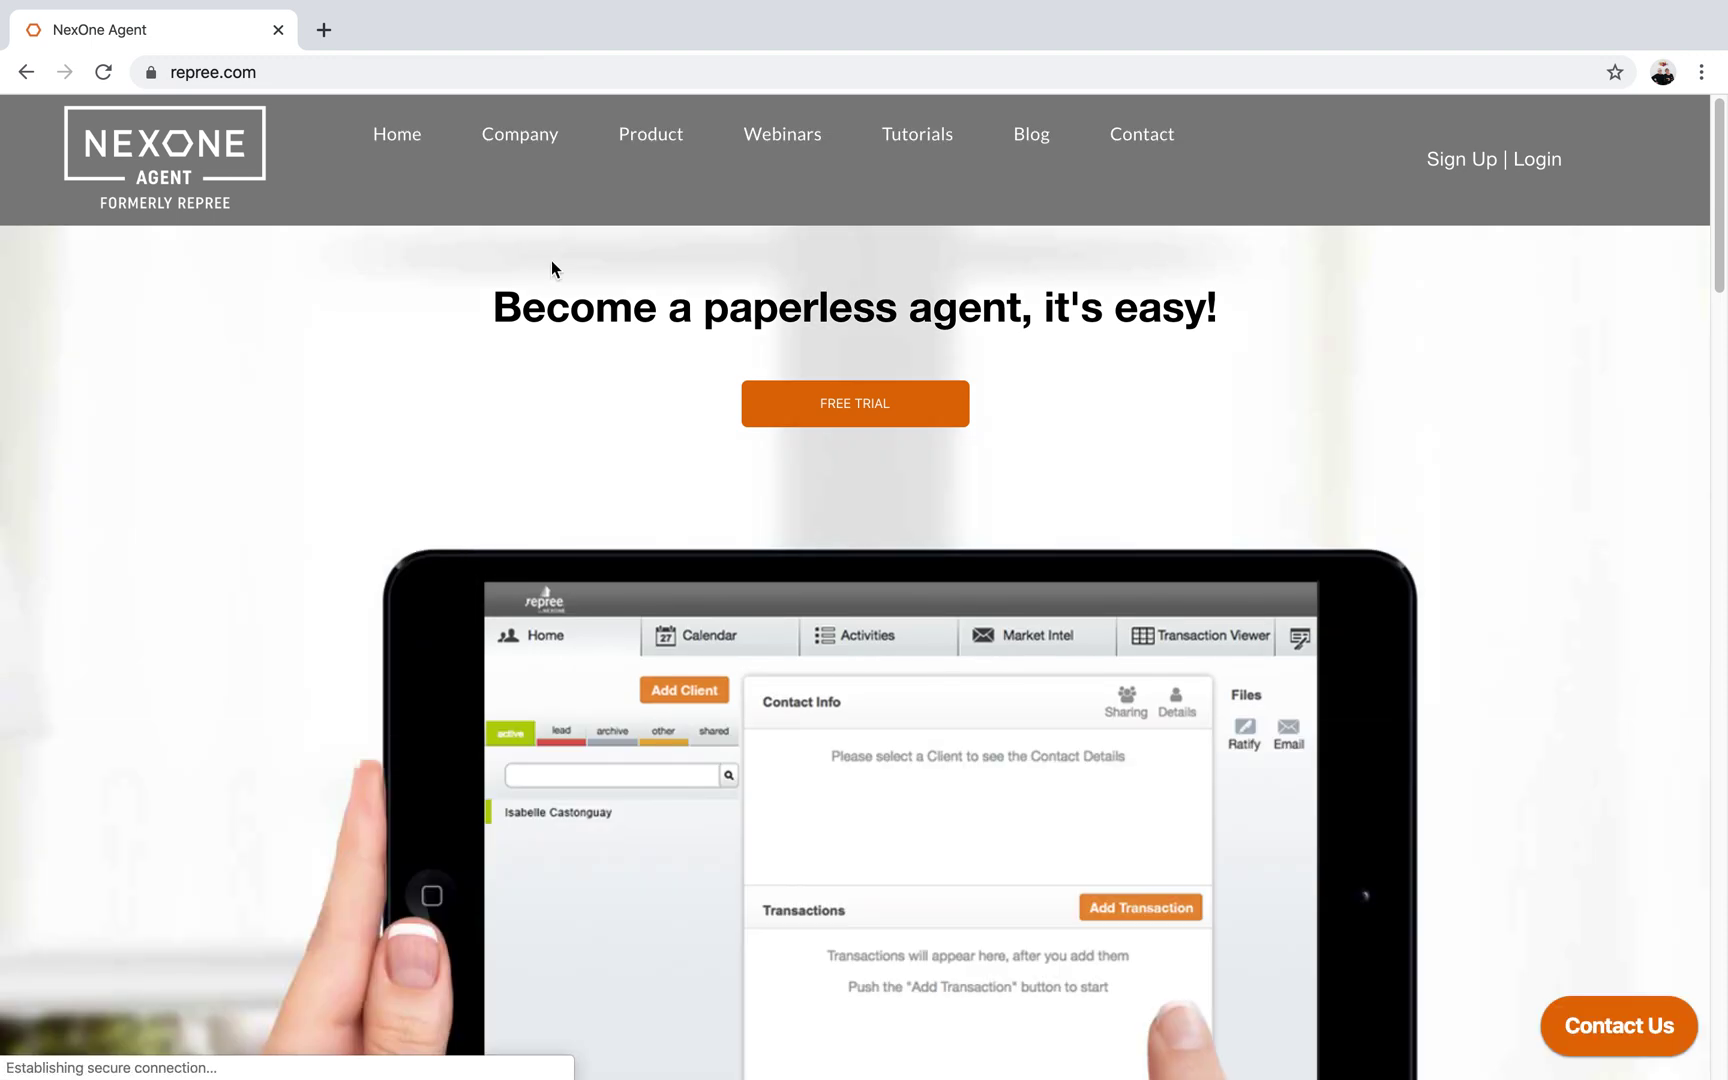
Go to the Login page and dismiss the Messages notification.
{"action": "left_click", "coordinate": [1540, 162]}
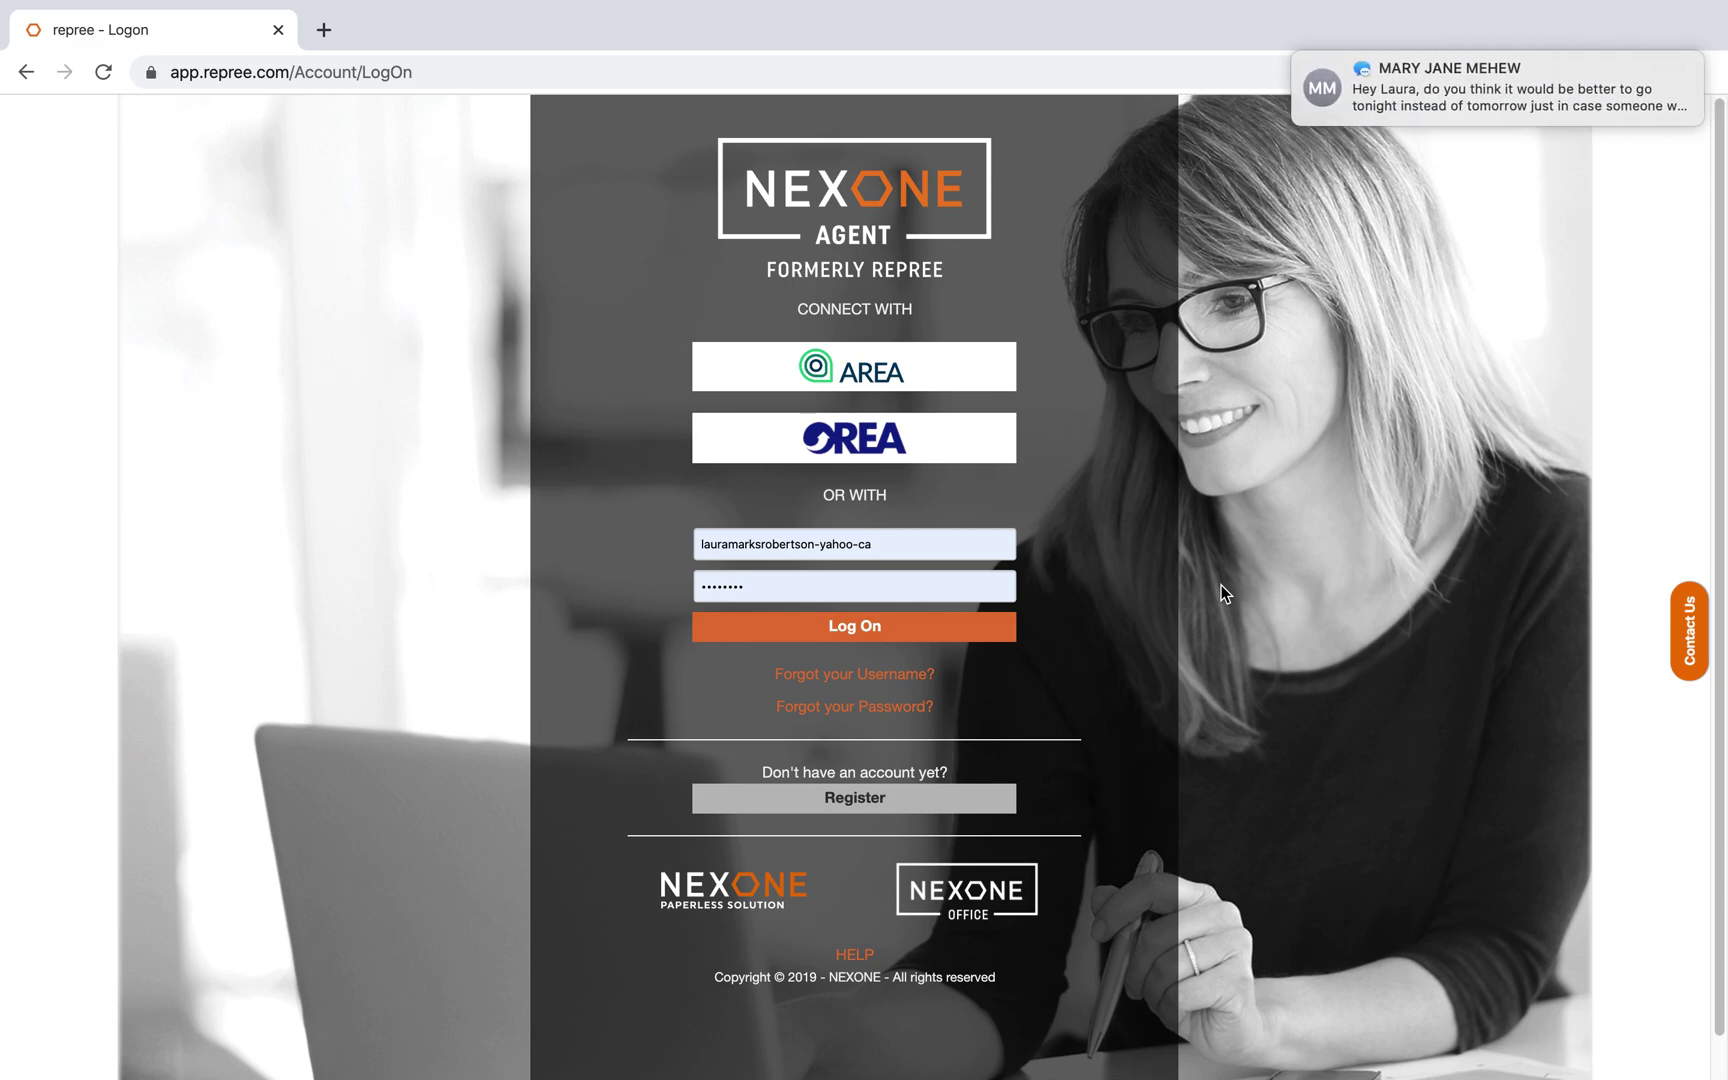
{"action": "mouse_move", "coordinate": [1657, 68]}
{"action": "left_click", "coordinate": [1657, 104]}
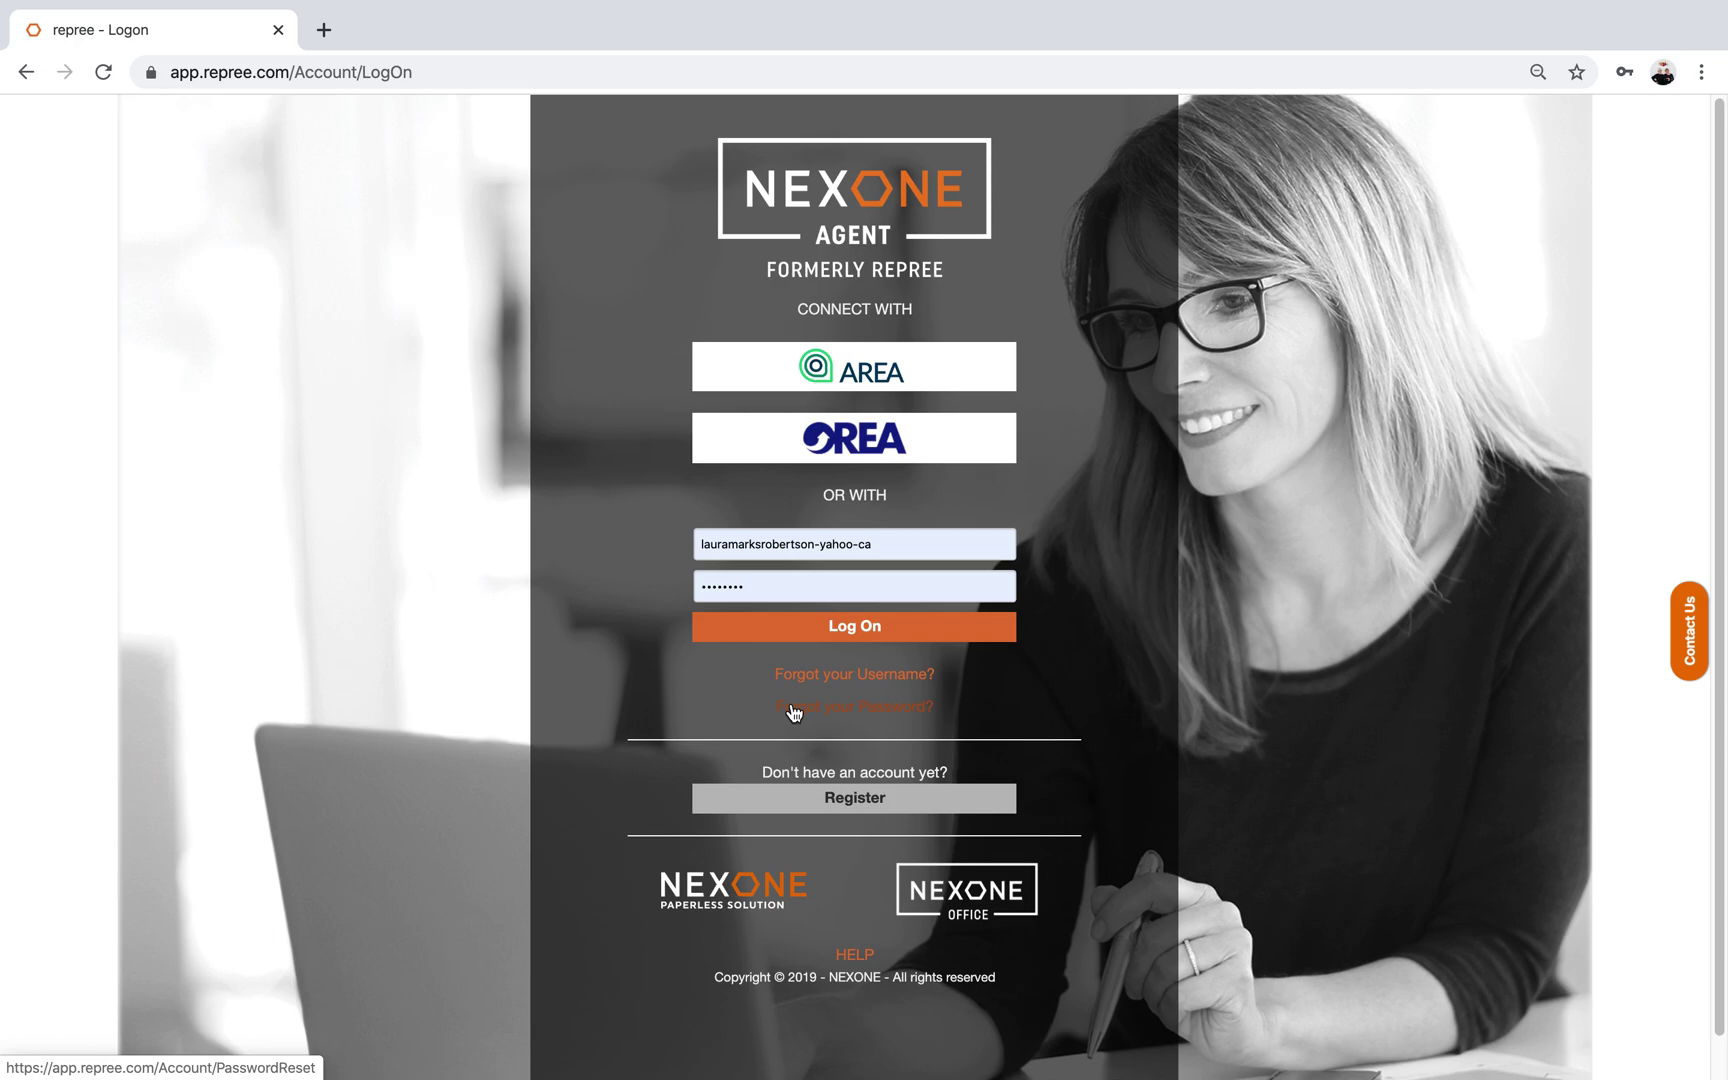
Log on with the prefilled credentials to load the Home dashboard with three active clients.
{"action": "left_click", "coordinate": [845, 630]}
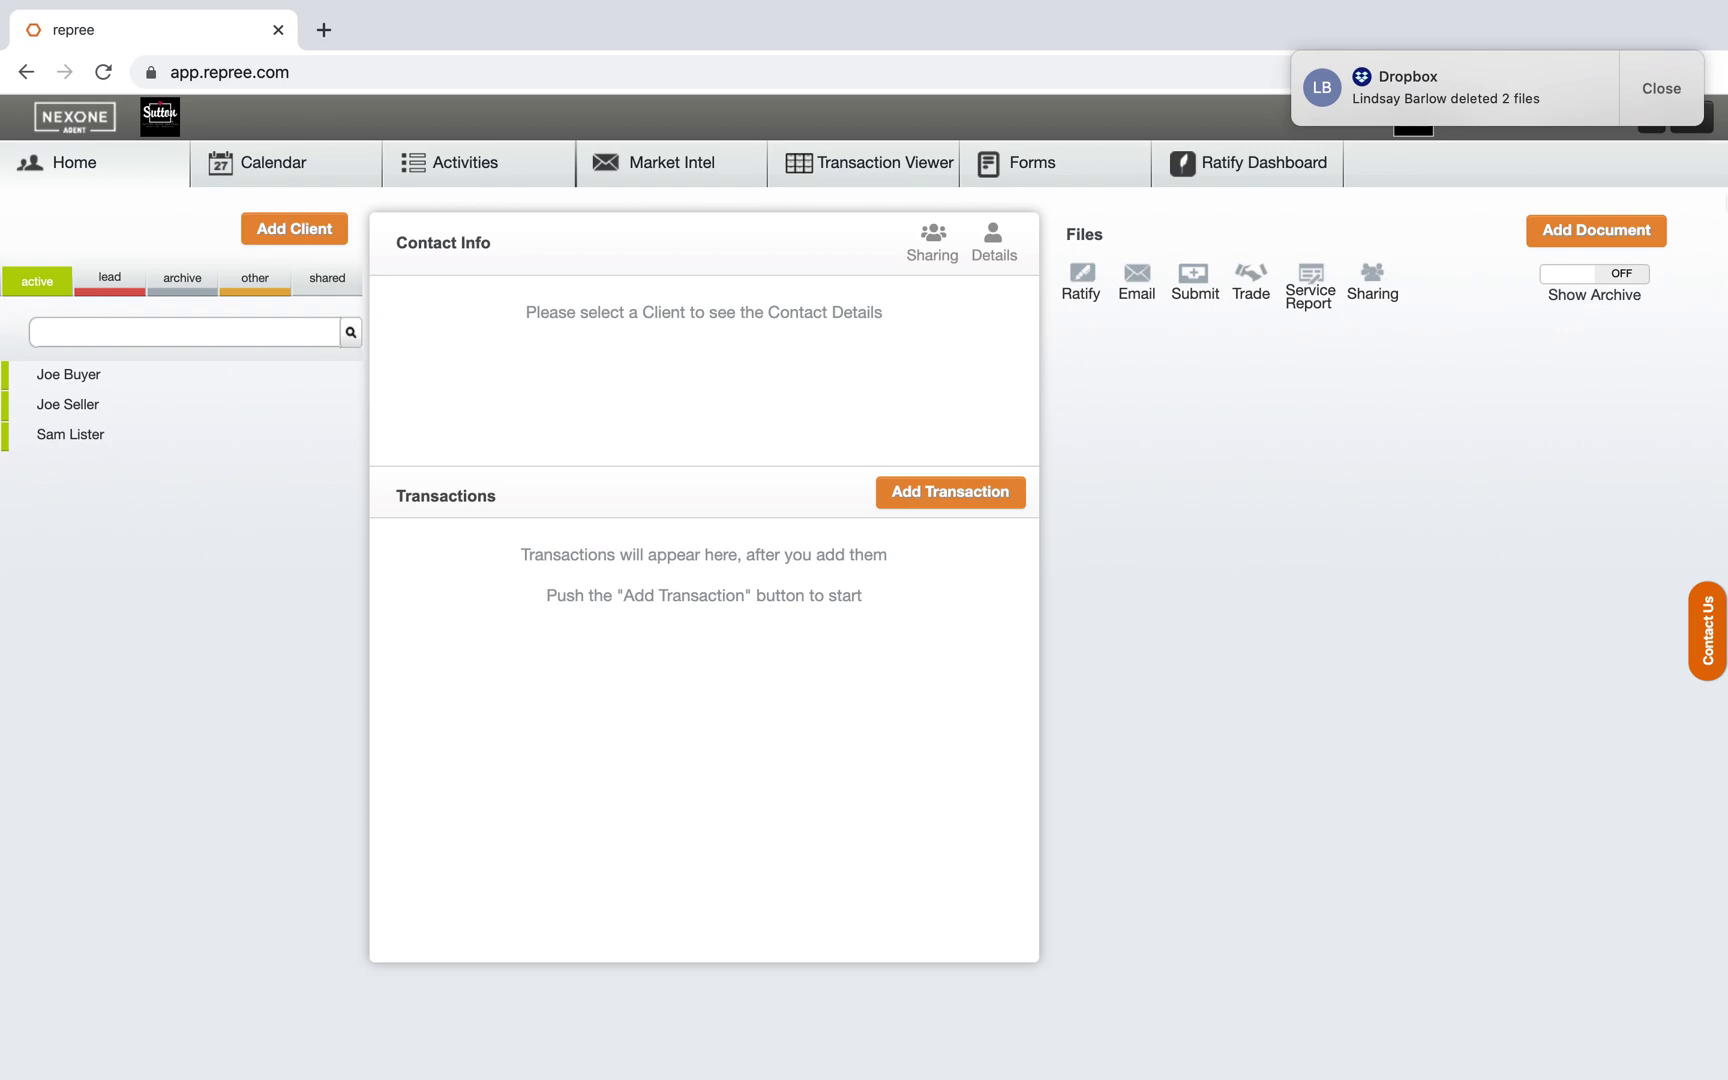
Close the Dropbox notification banner on the Home dashboard.
{"action": "left_click", "coordinate": [1661, 88]}
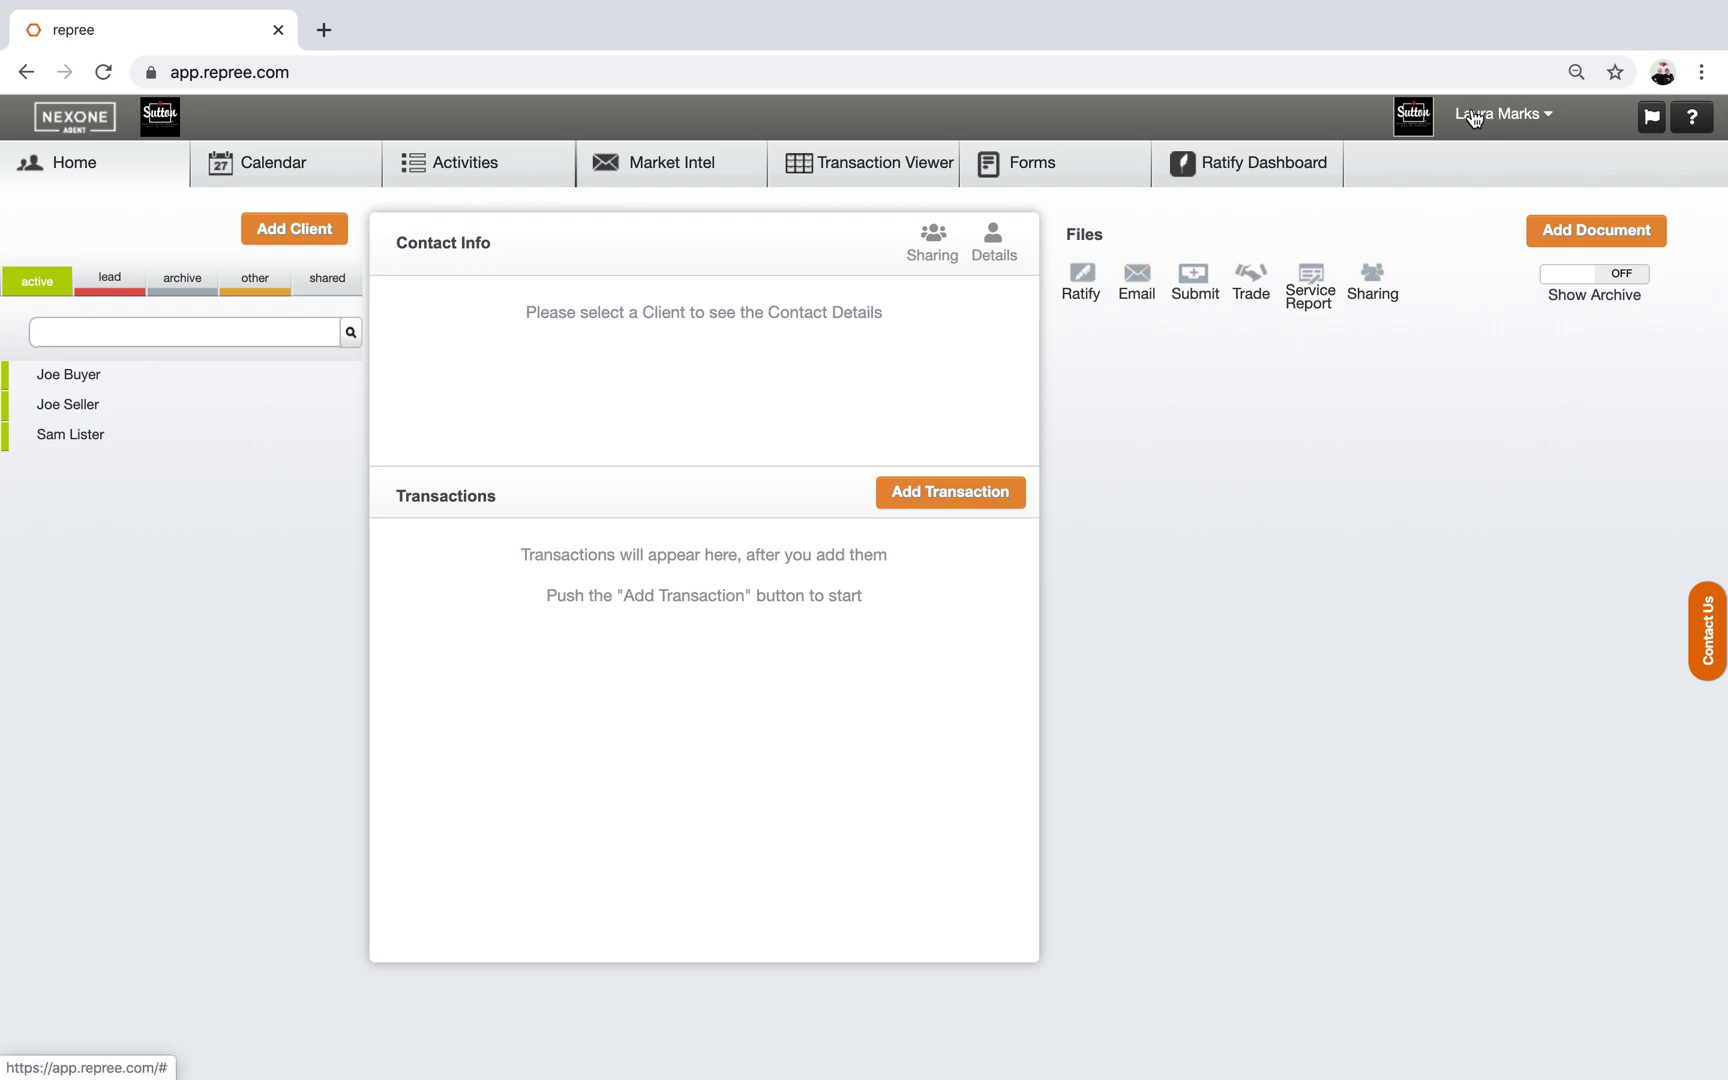
Open Account Settings from the name menu at the top right.
{"action": "left_click", "coordinate": [1537, 117]}
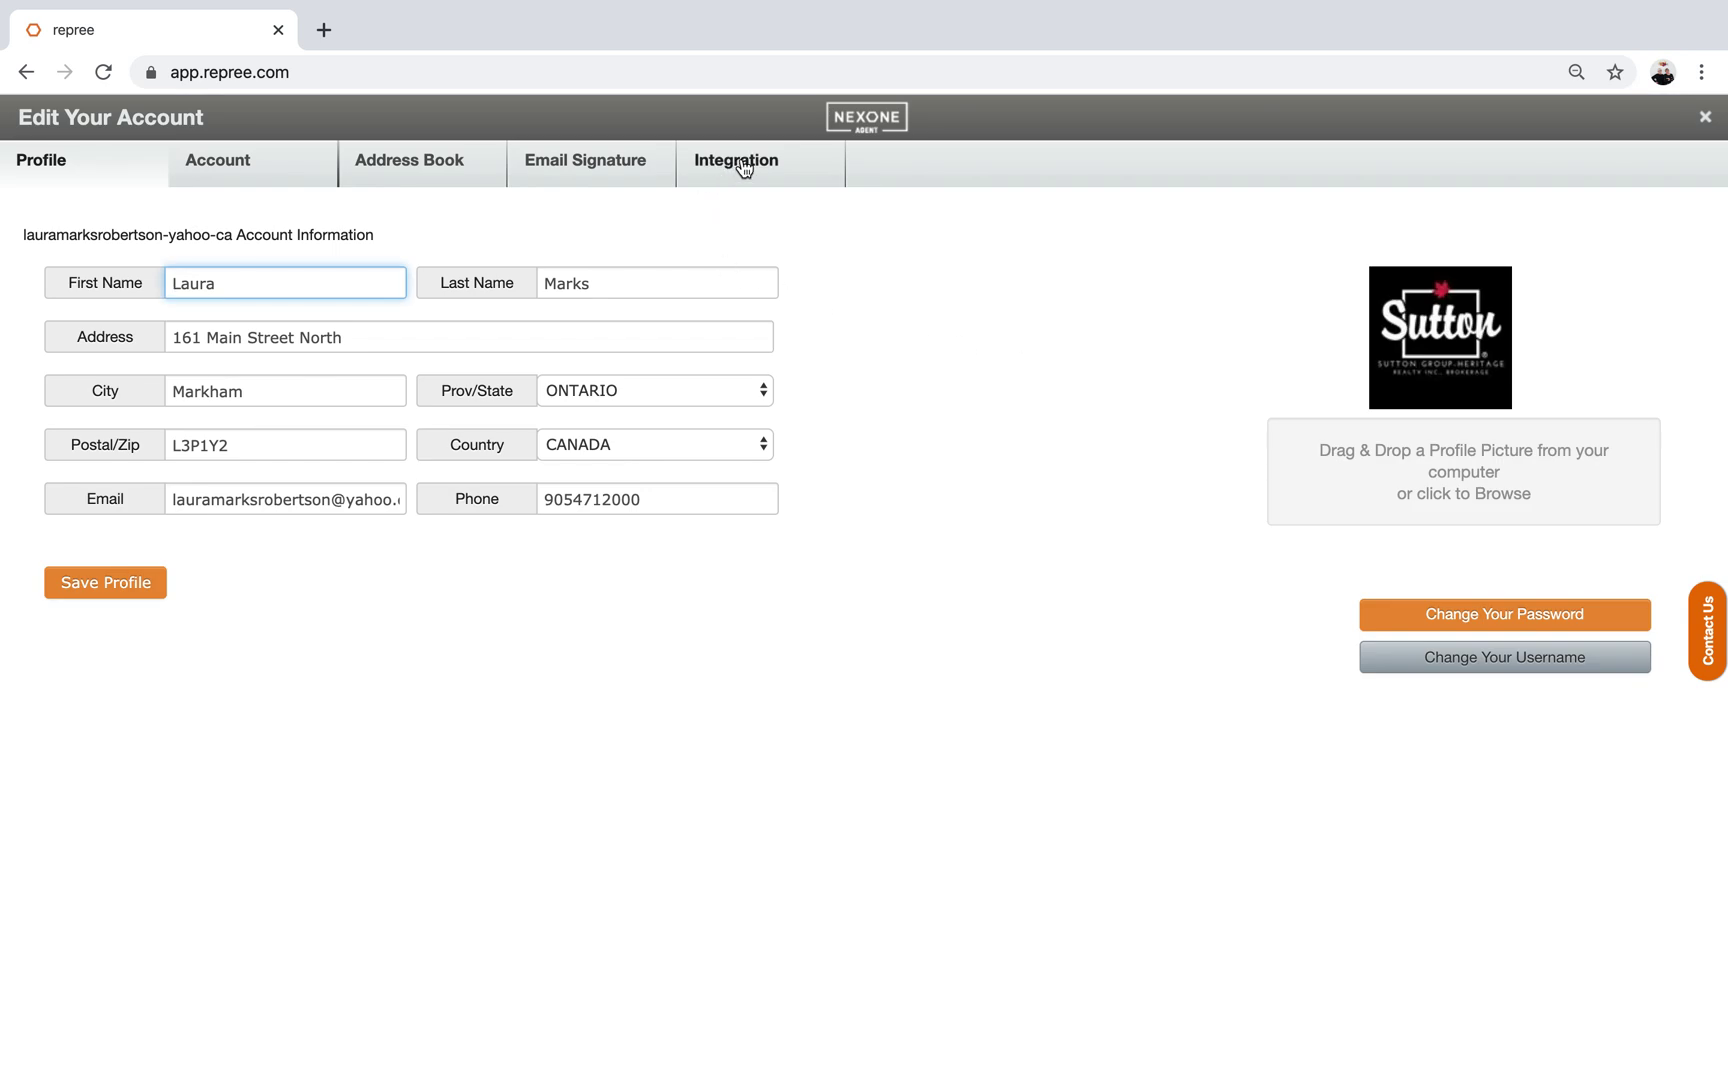
Switch to the Integration tab and expand the DocuSign Integration section.
{"action": "left_click", "coordinate": [743, 170]}
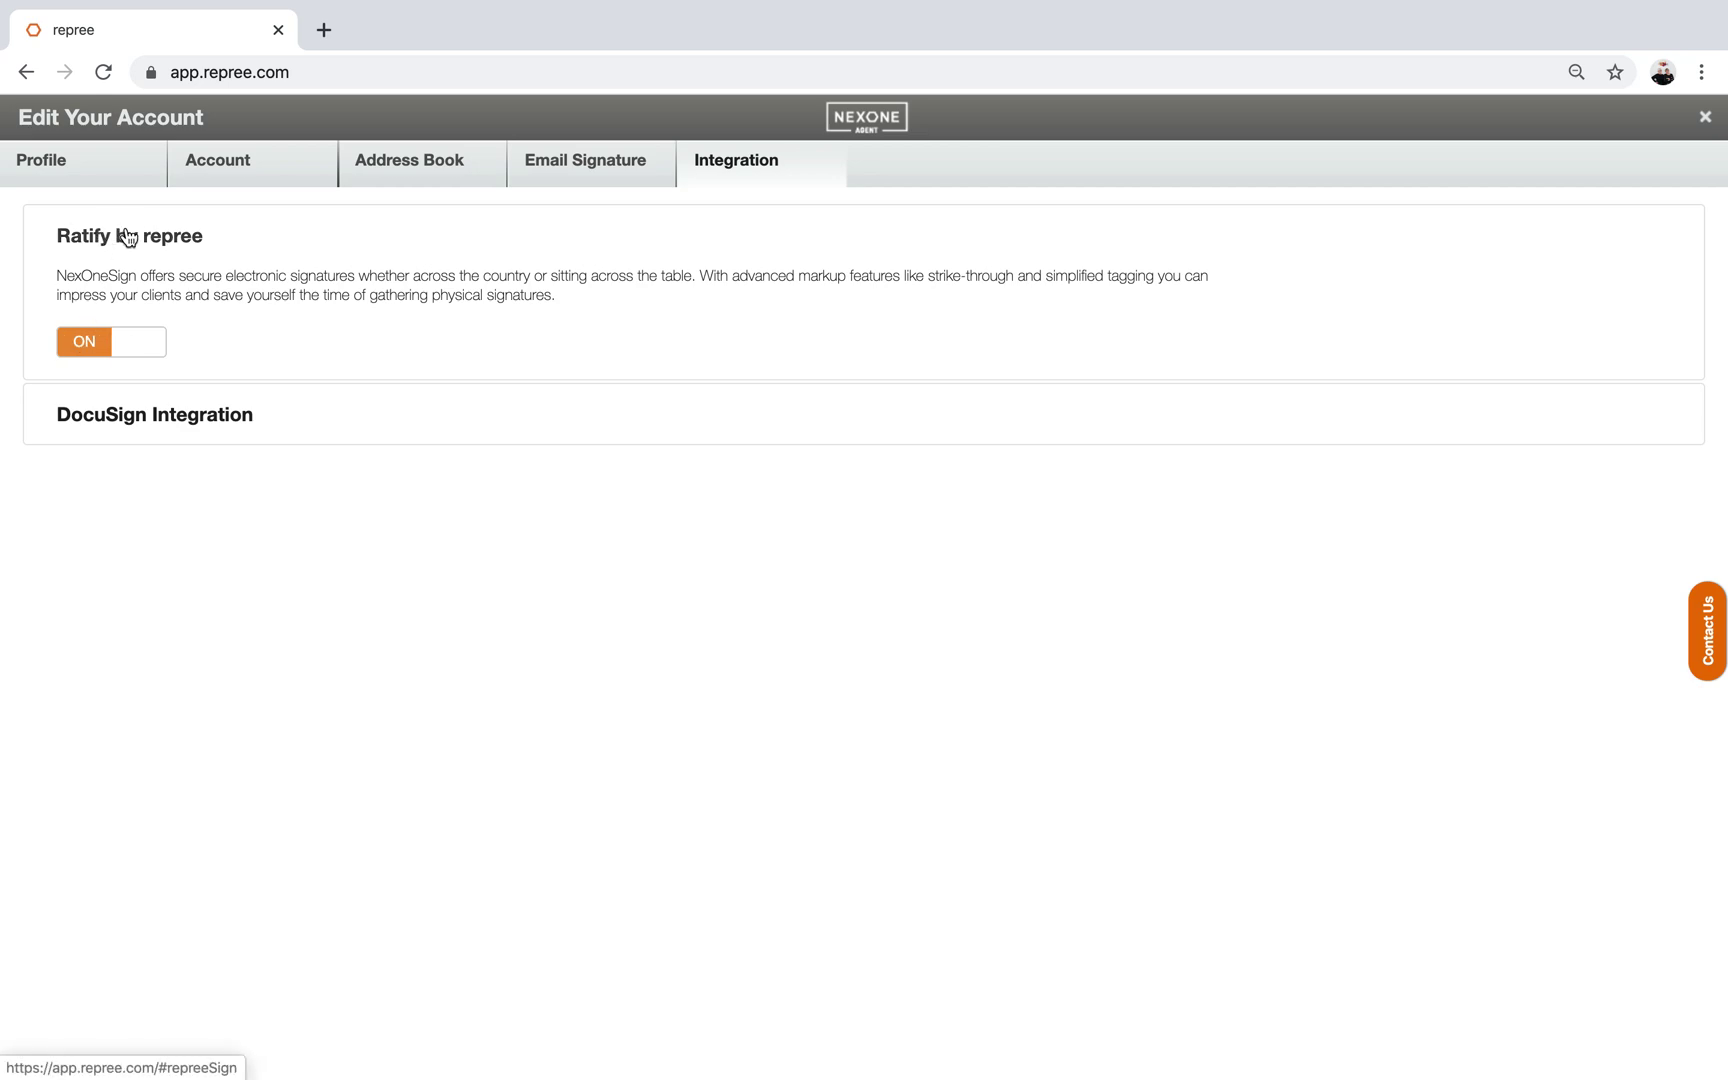
{"action": "left_click", "coordinate": [105, 417]}
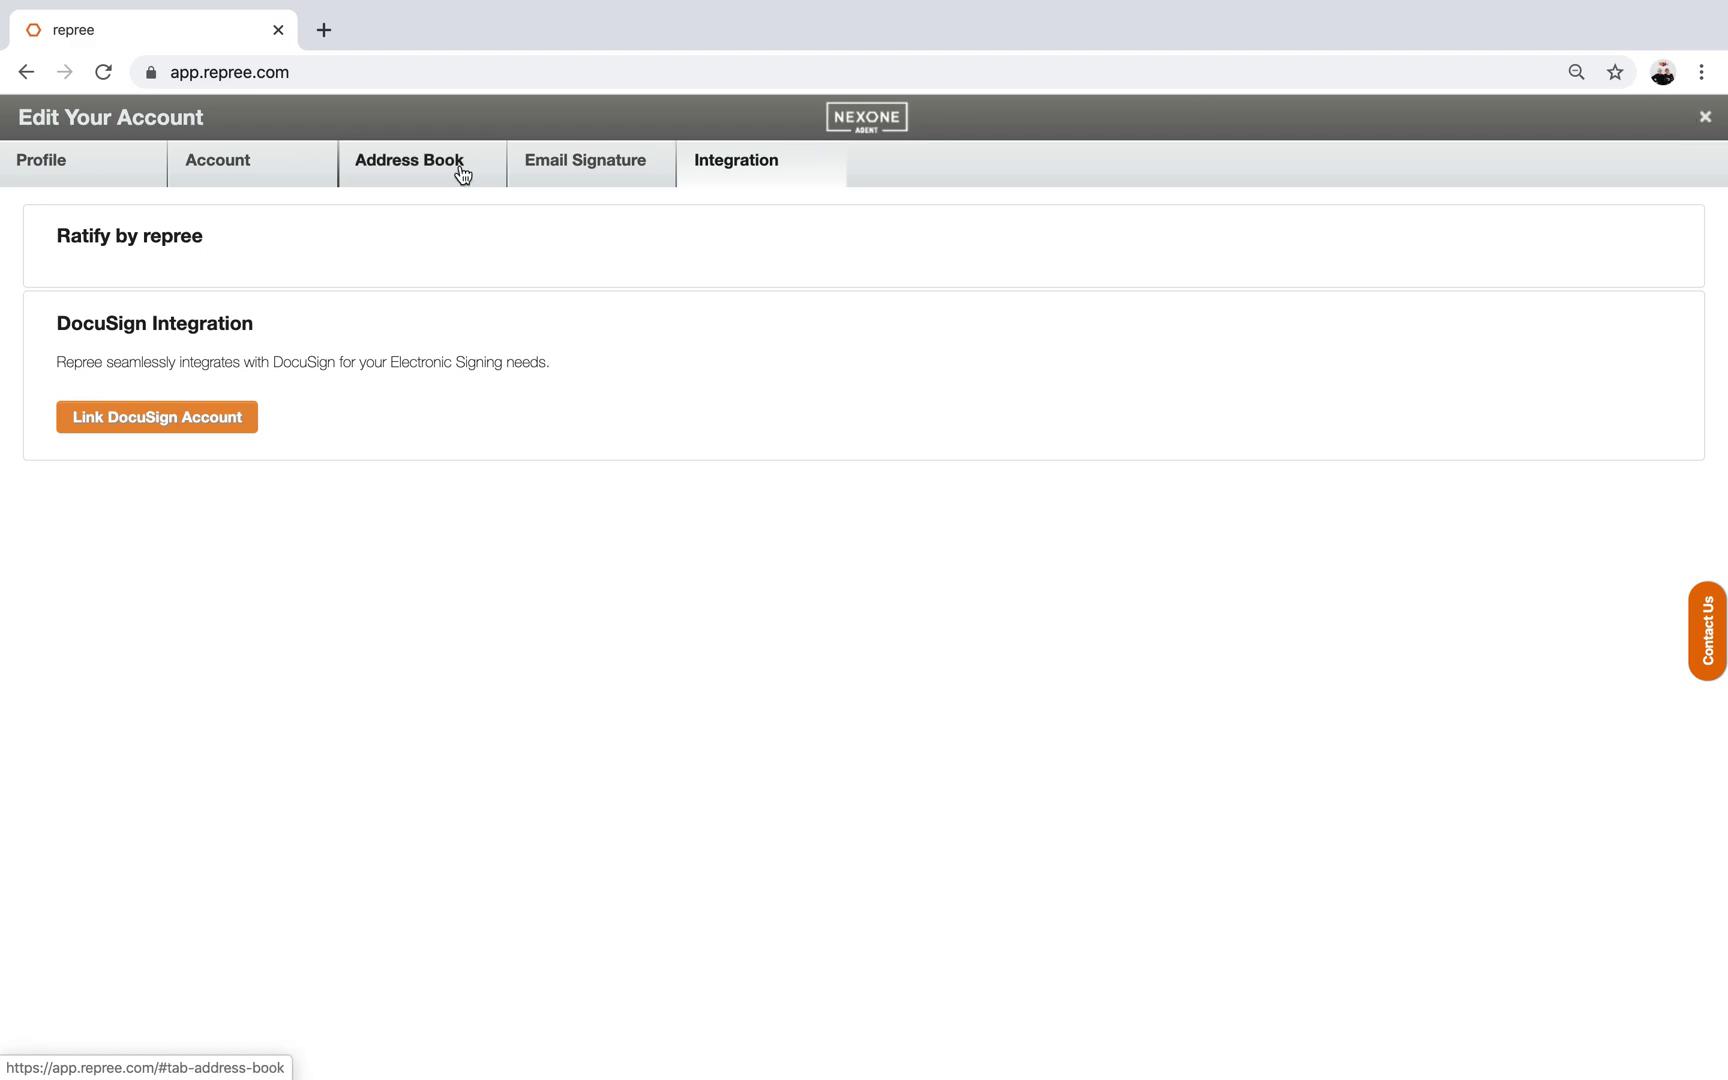
Return to Profile, start and cancel a profile picture upload, then show the Address Book.
{"action": "left_click", "coordinate": [86, 168]}
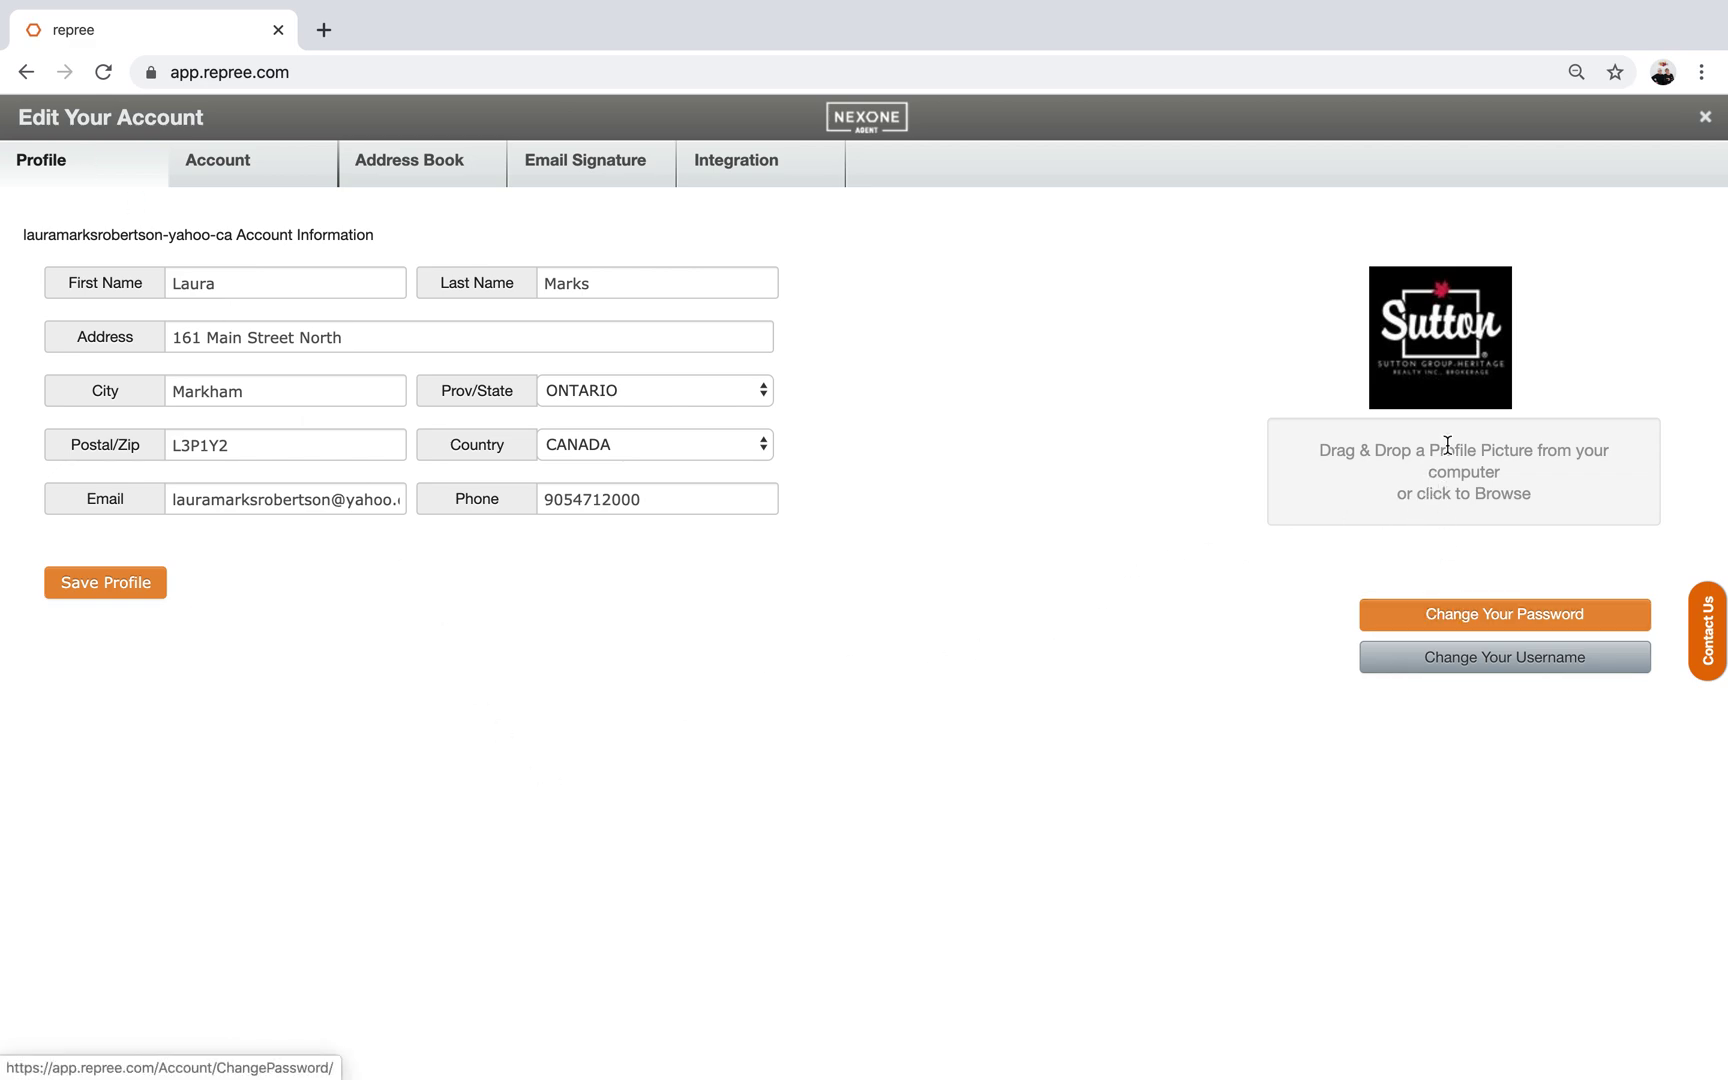
{"action": "left_click", "coordinate": [1411, 487]}
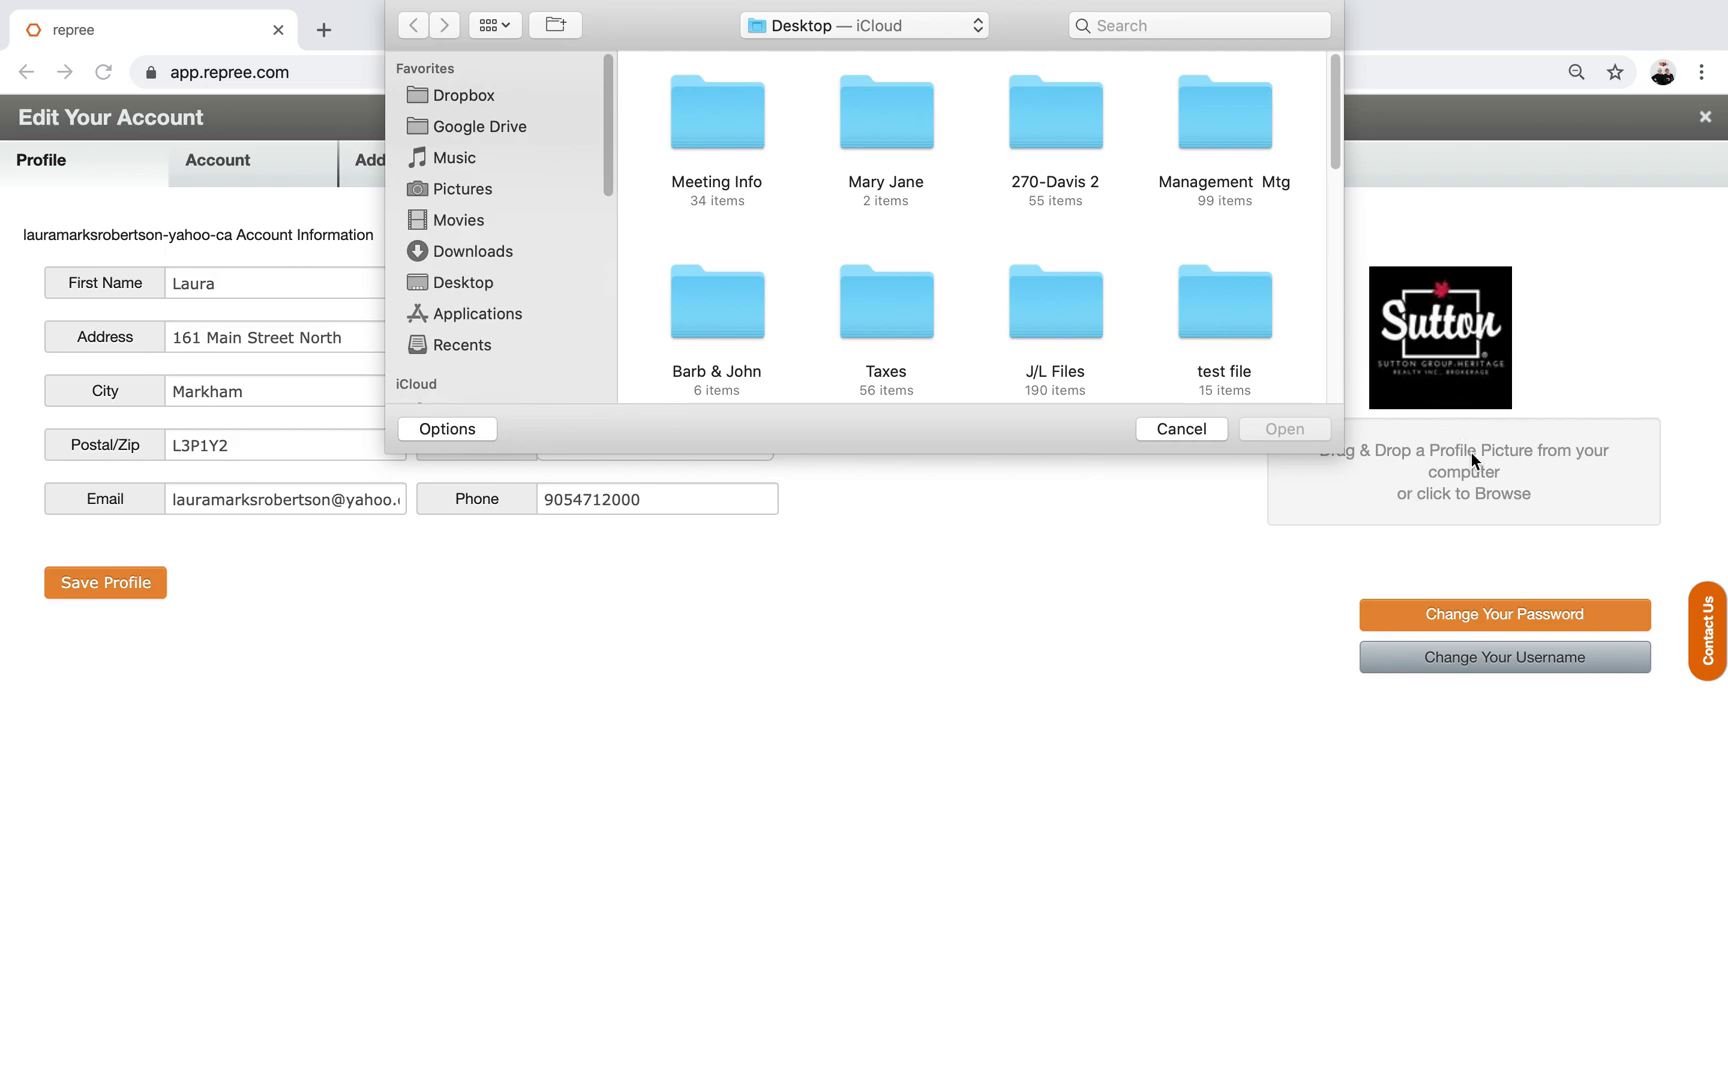
{"action": "left_click", "coordinate": [1189, 427]}
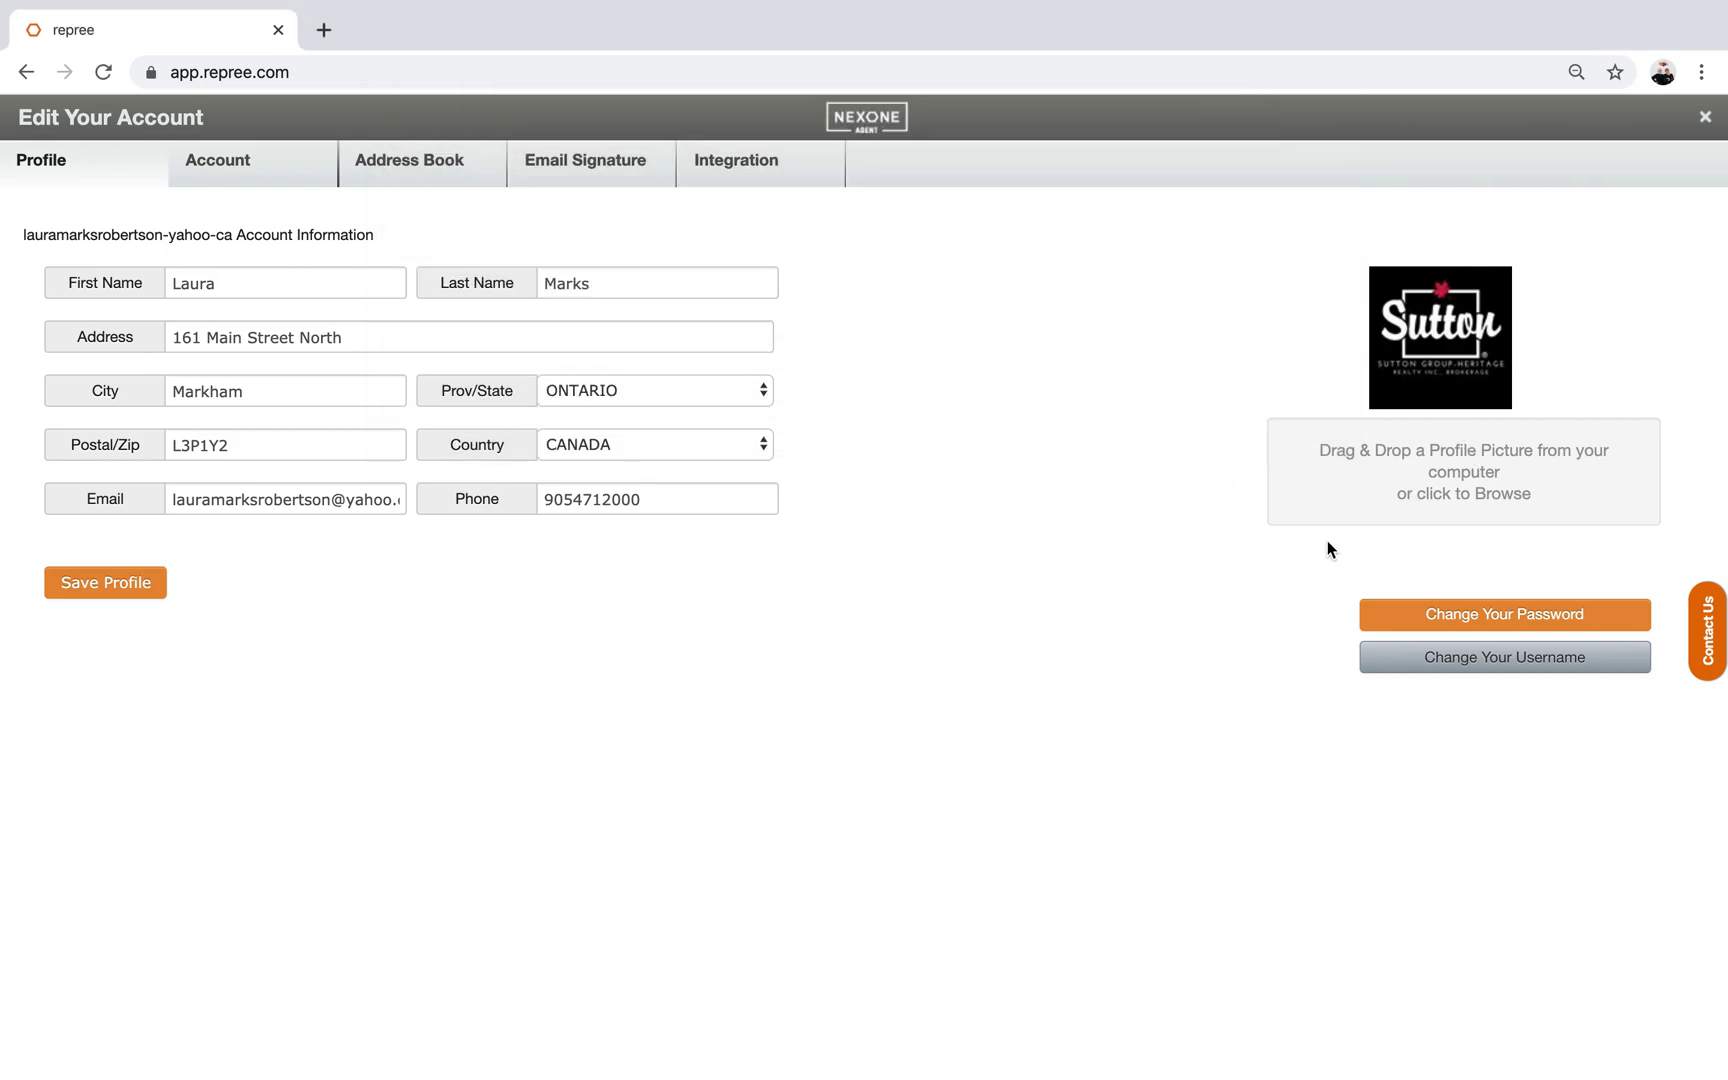
{"action": "left_click", "coordinate": [418, 168]}
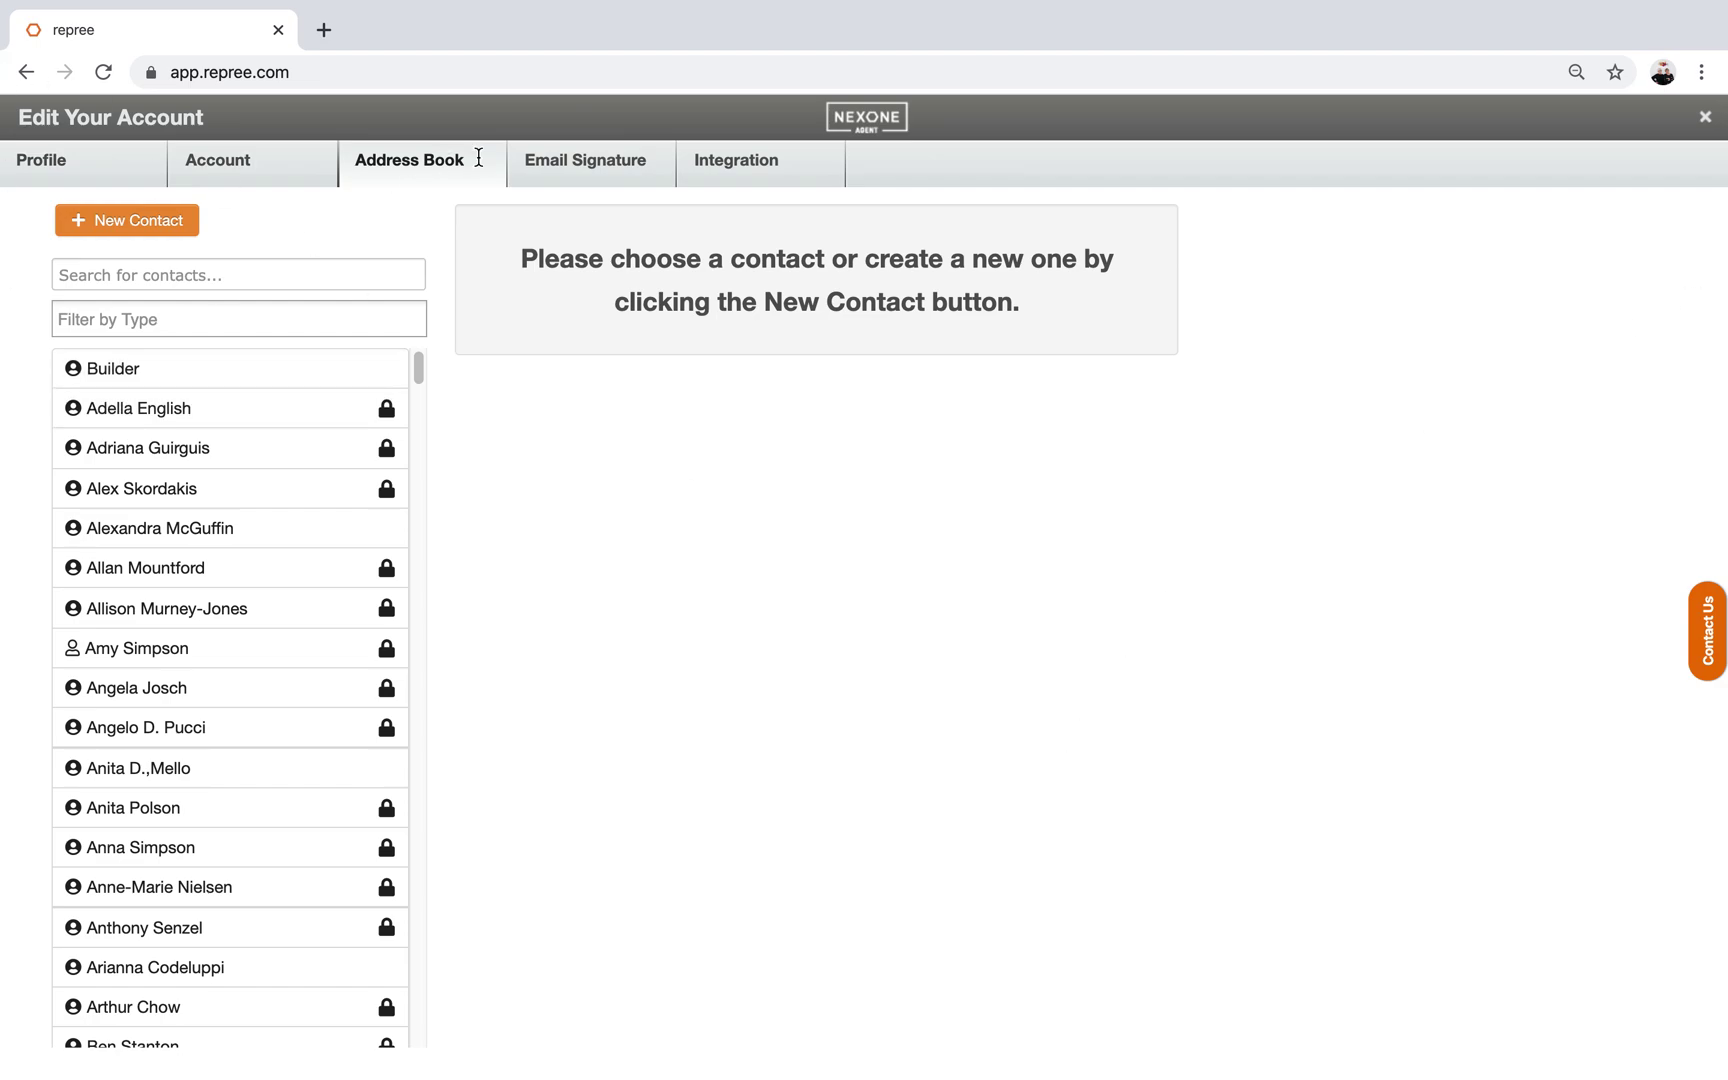
Switch to the Email Signature tab showing the empty signature box.
{"action": "left_click", "coordinate": [608, 157]}
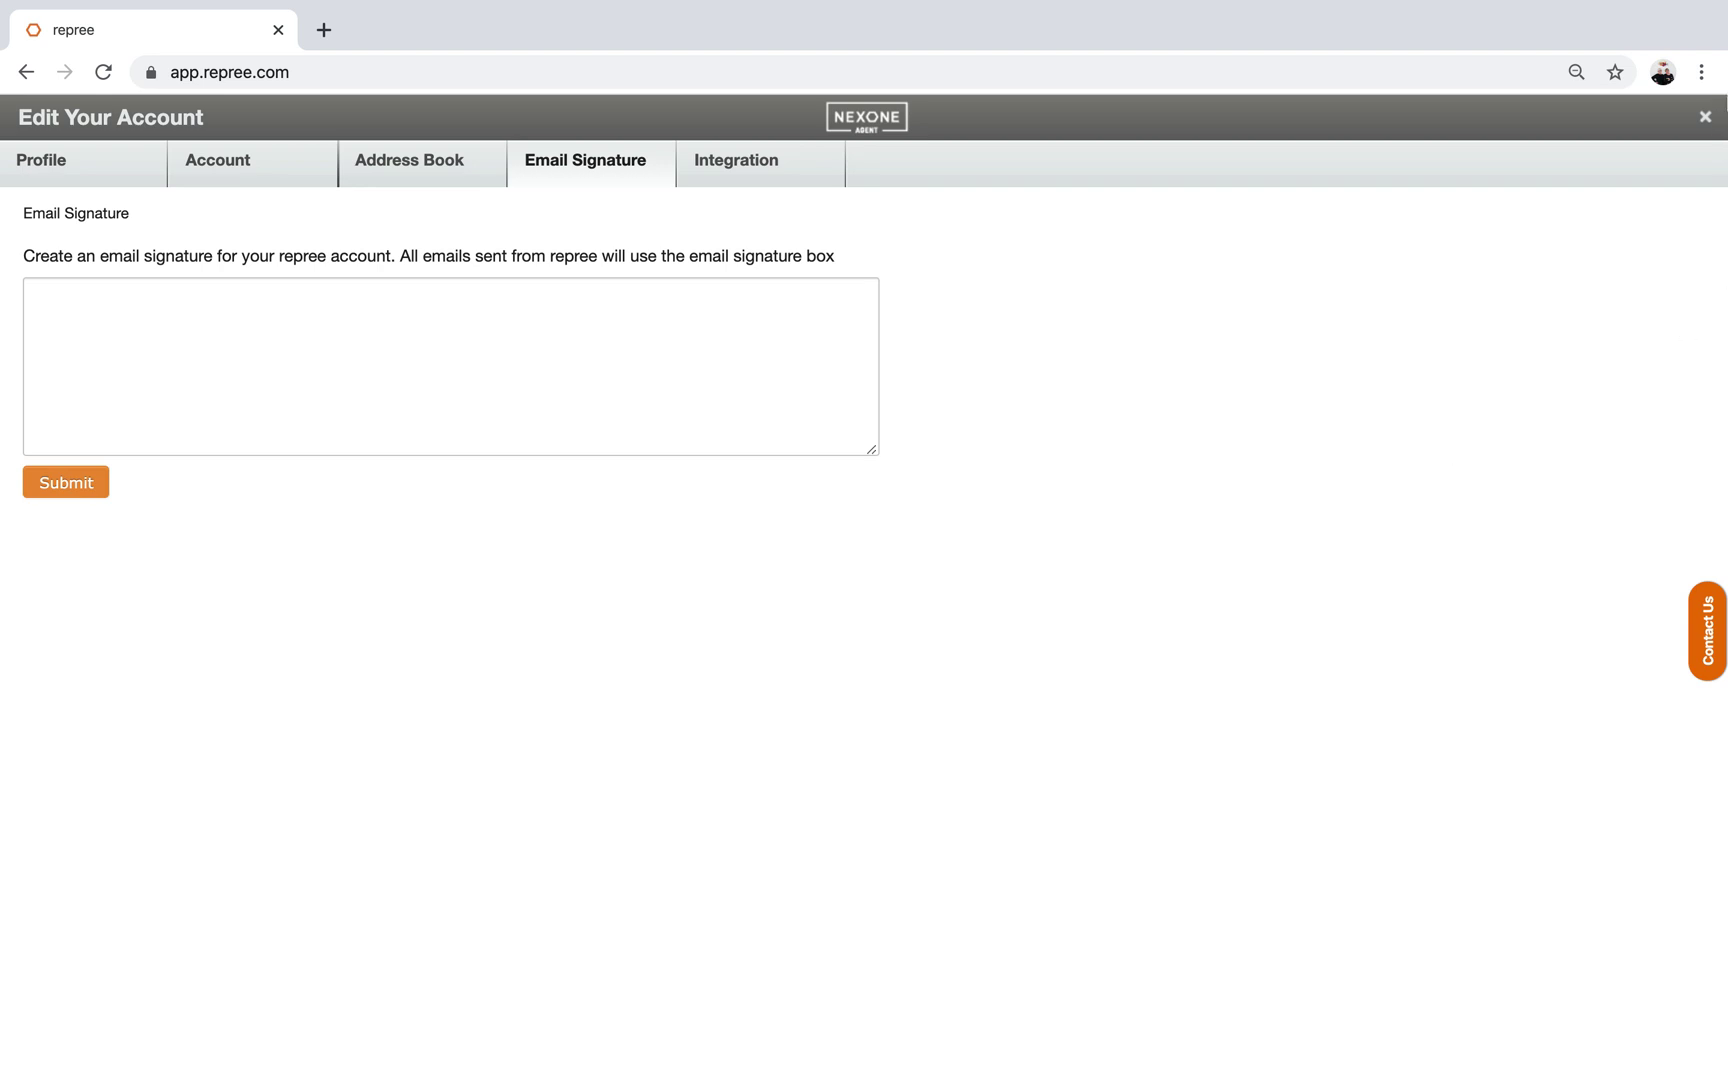
Close account editing, open the knowledge base, scroll through Browse by Topic, then close its tab.
{"action": "left_click", "coordinate": [1708, 120]}
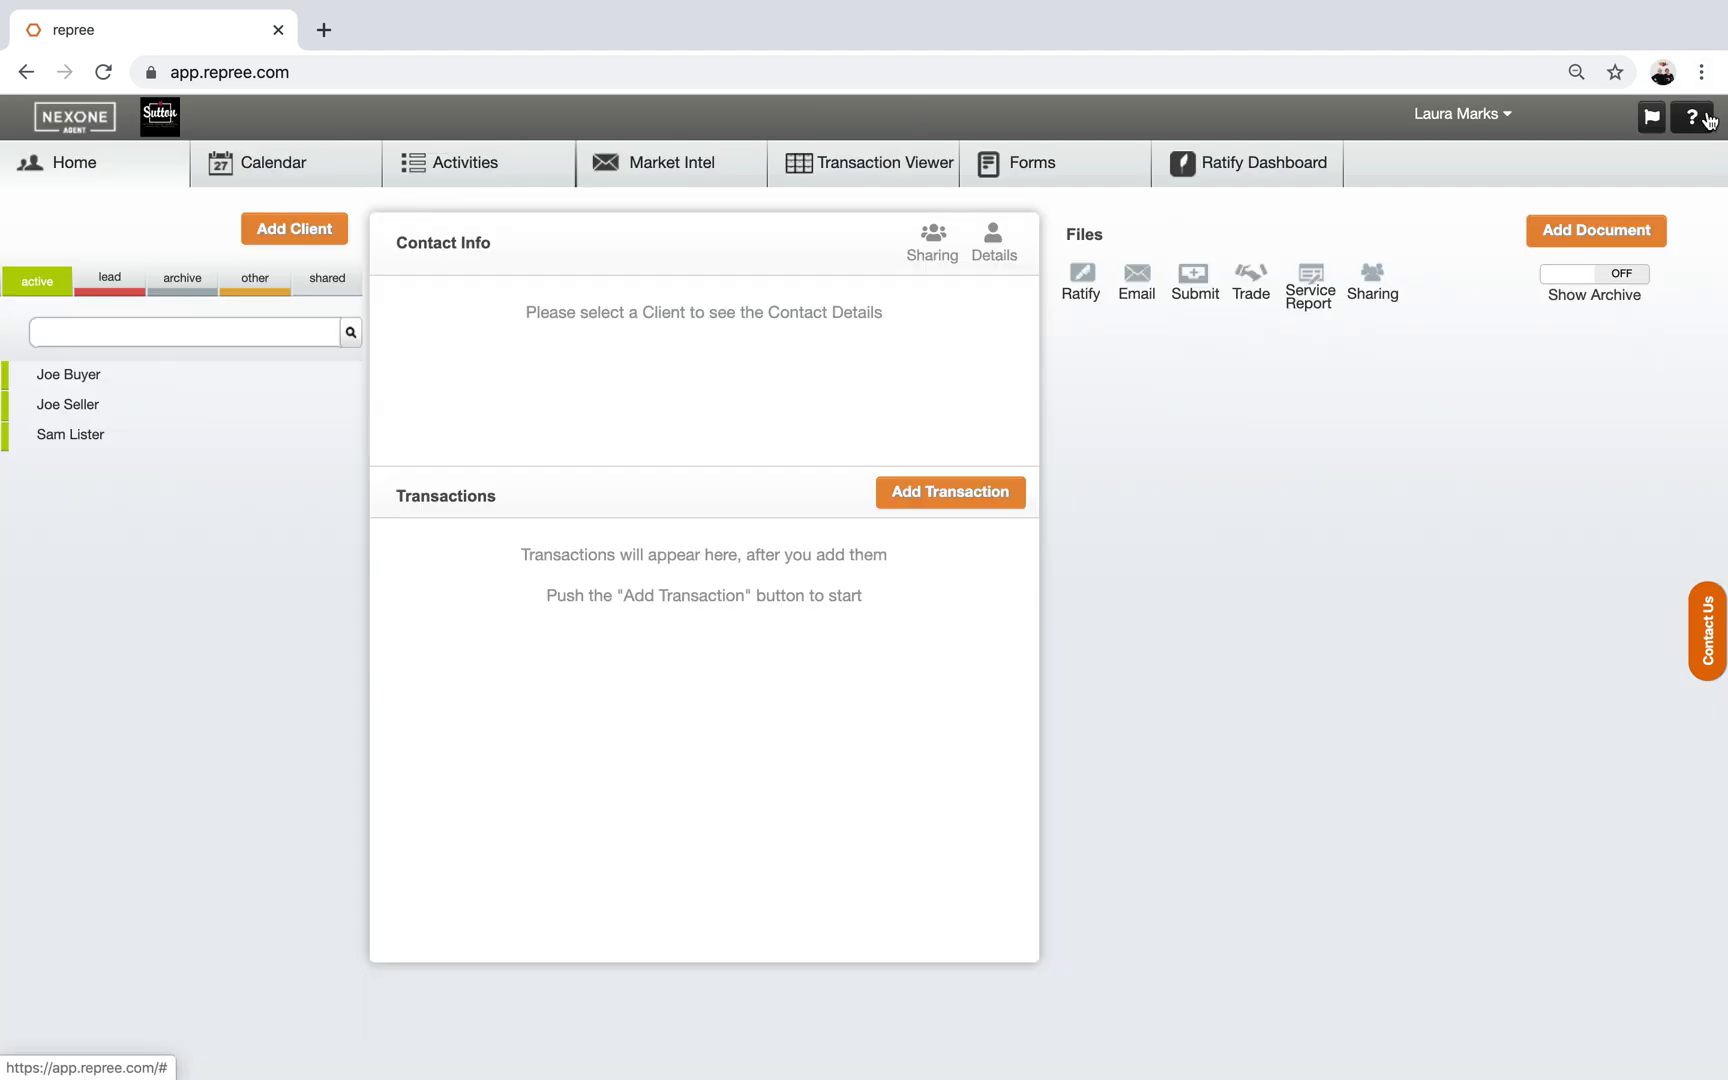
{"action": "left_click", "coordinate": [1548, 116]}
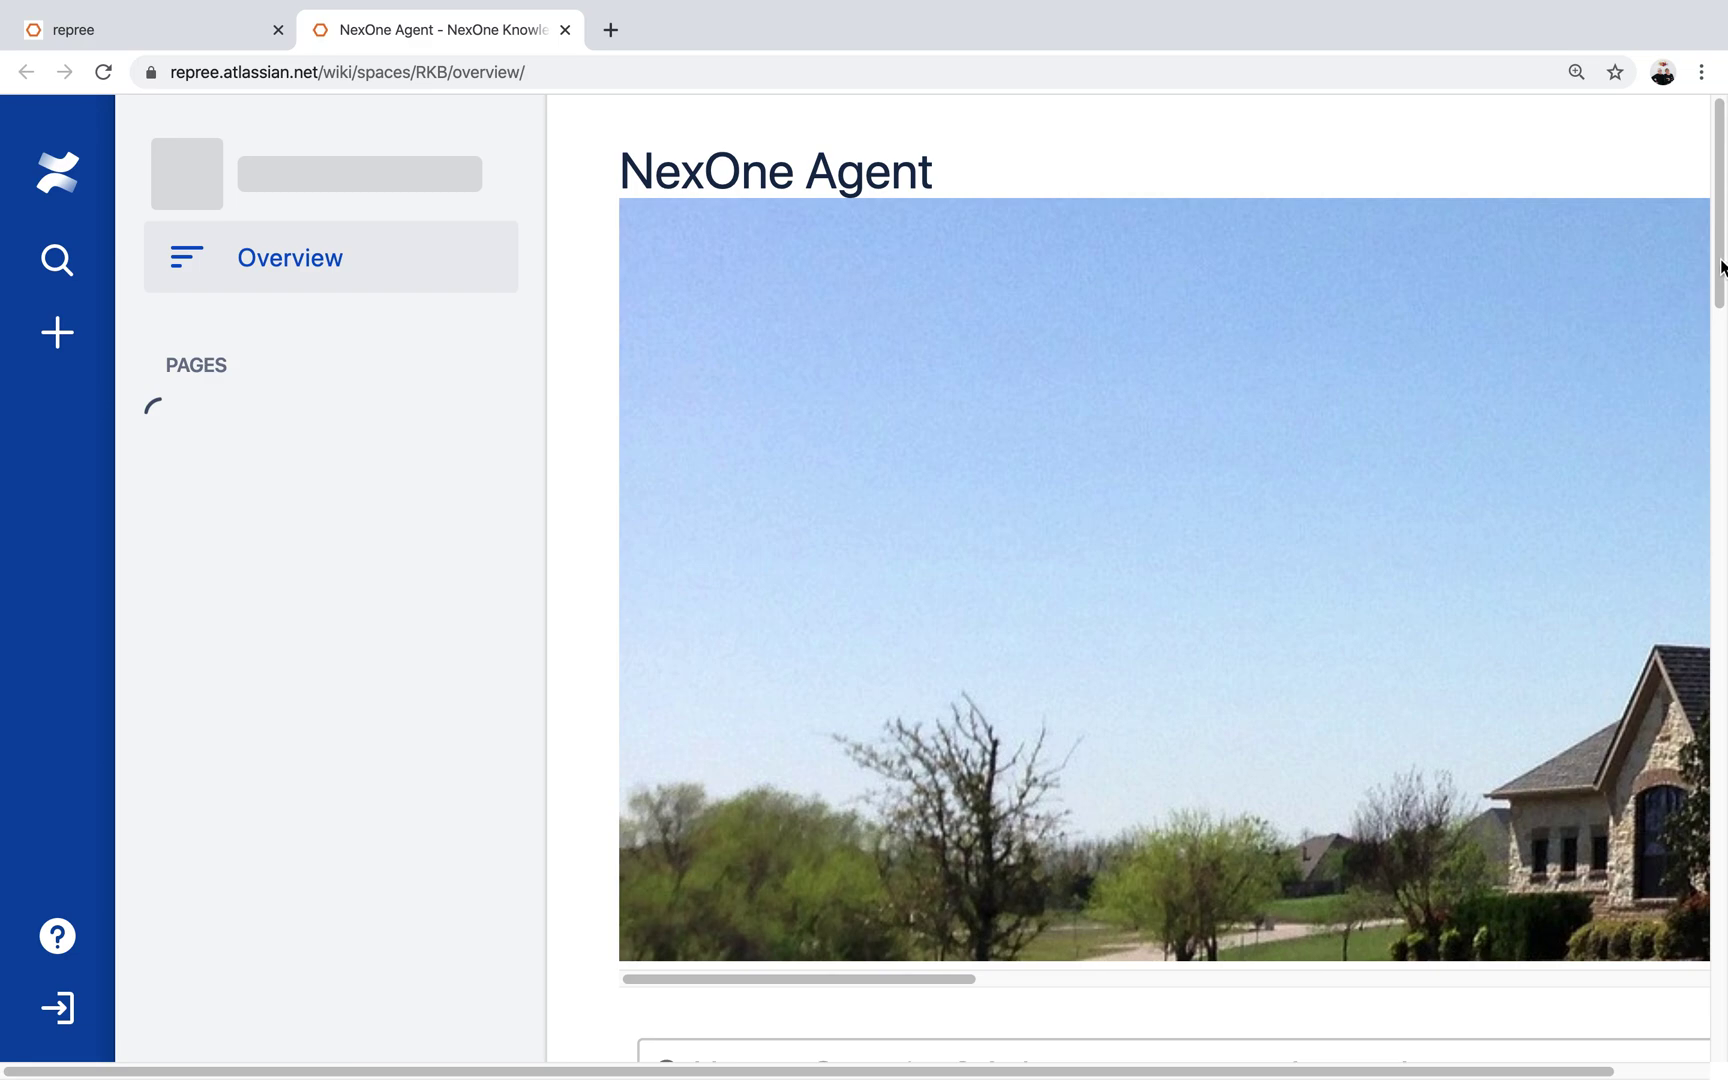
{"action": "scroll", "coordinate": [1718, 264], "scroll_direction": "down", "scroll_amount": 3}
{"action": "scroll", "coordinate": [1720, 310], "scroll_direction": "down", "scroll_amount": 8}
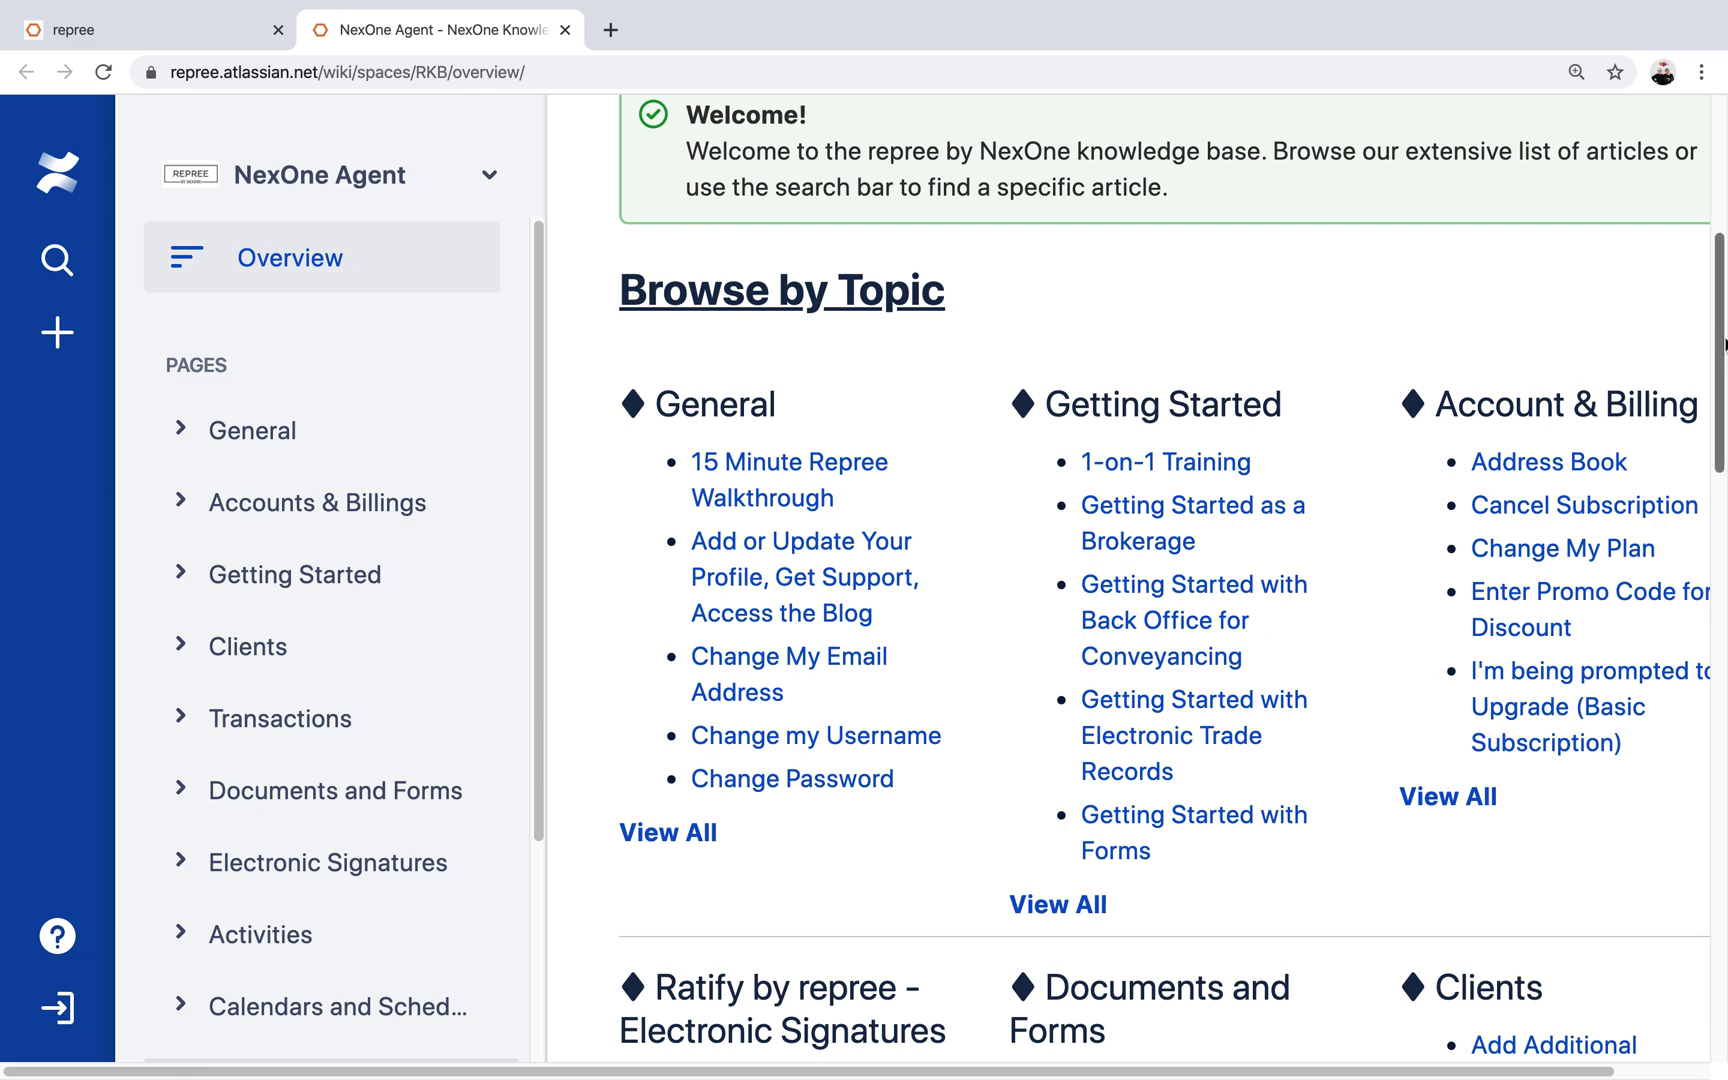
{"action": "scroll", "coordinate": [1724, 345], "scroll_direction": "down", "scroll_amount": 5}
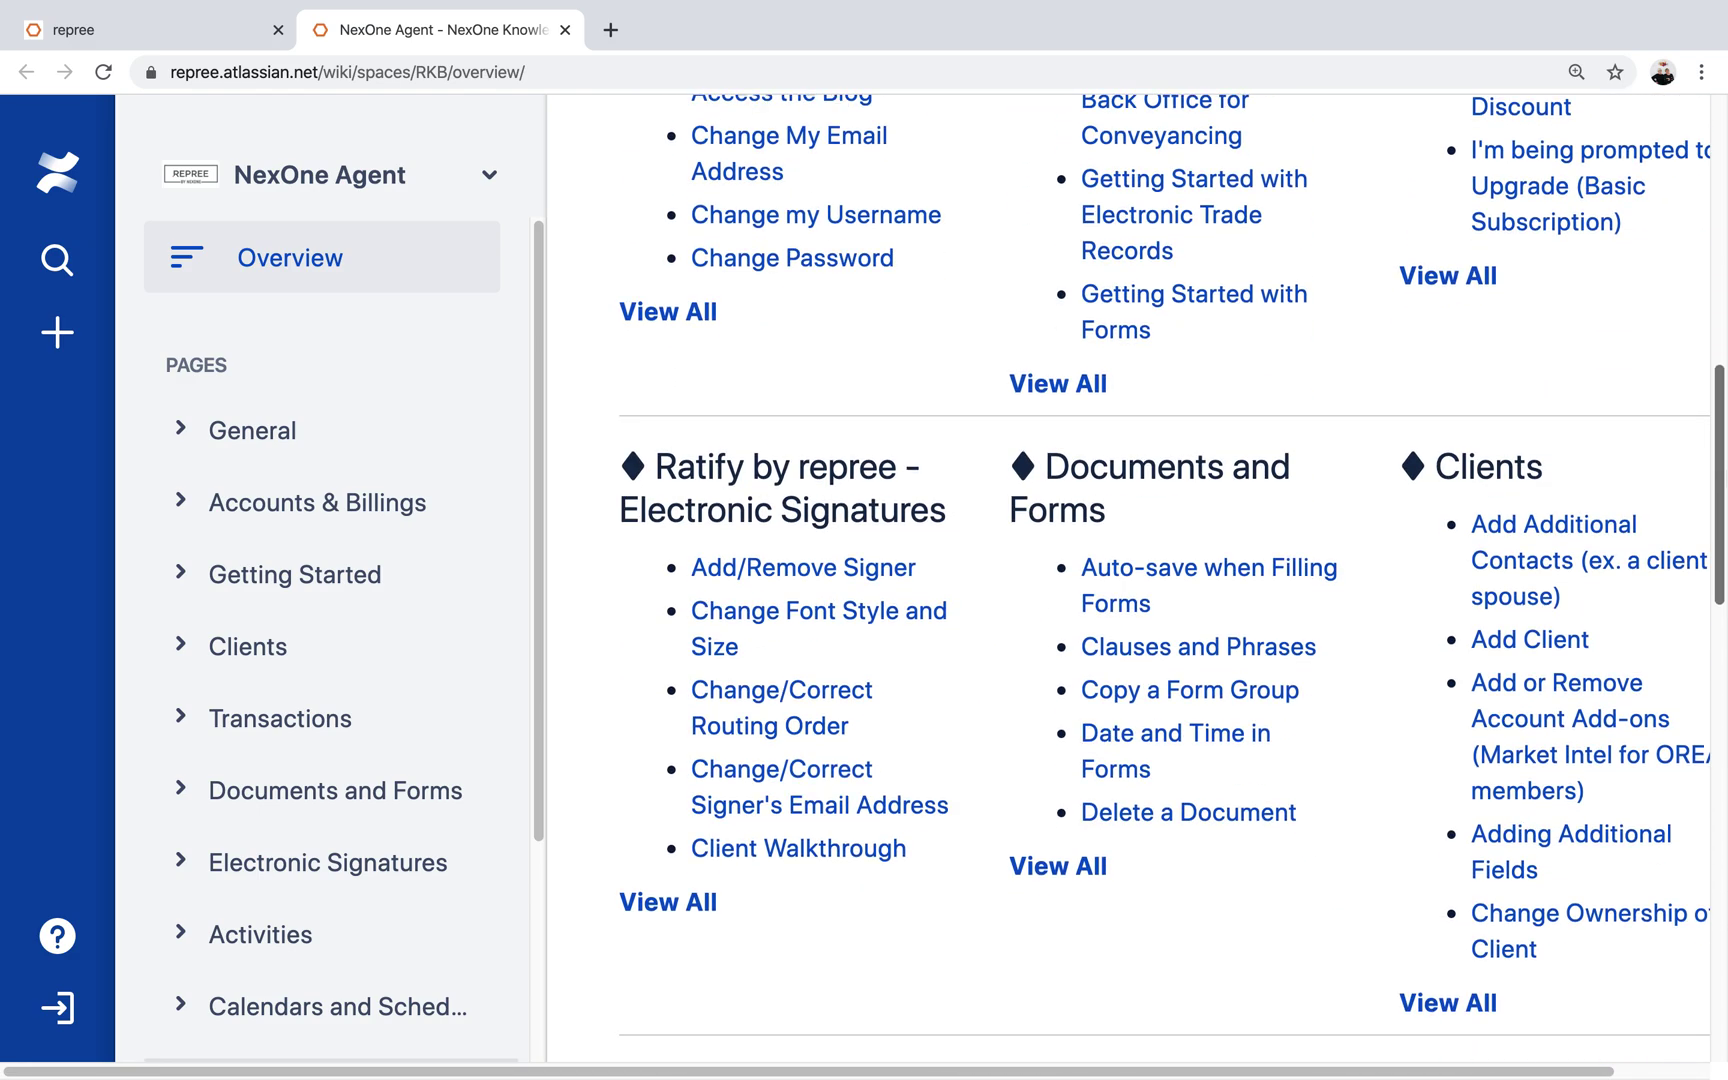
{"action": "scroll", "coordinate": [1164, 579], "scroll_direction": "down", "scroll_amount": 2}
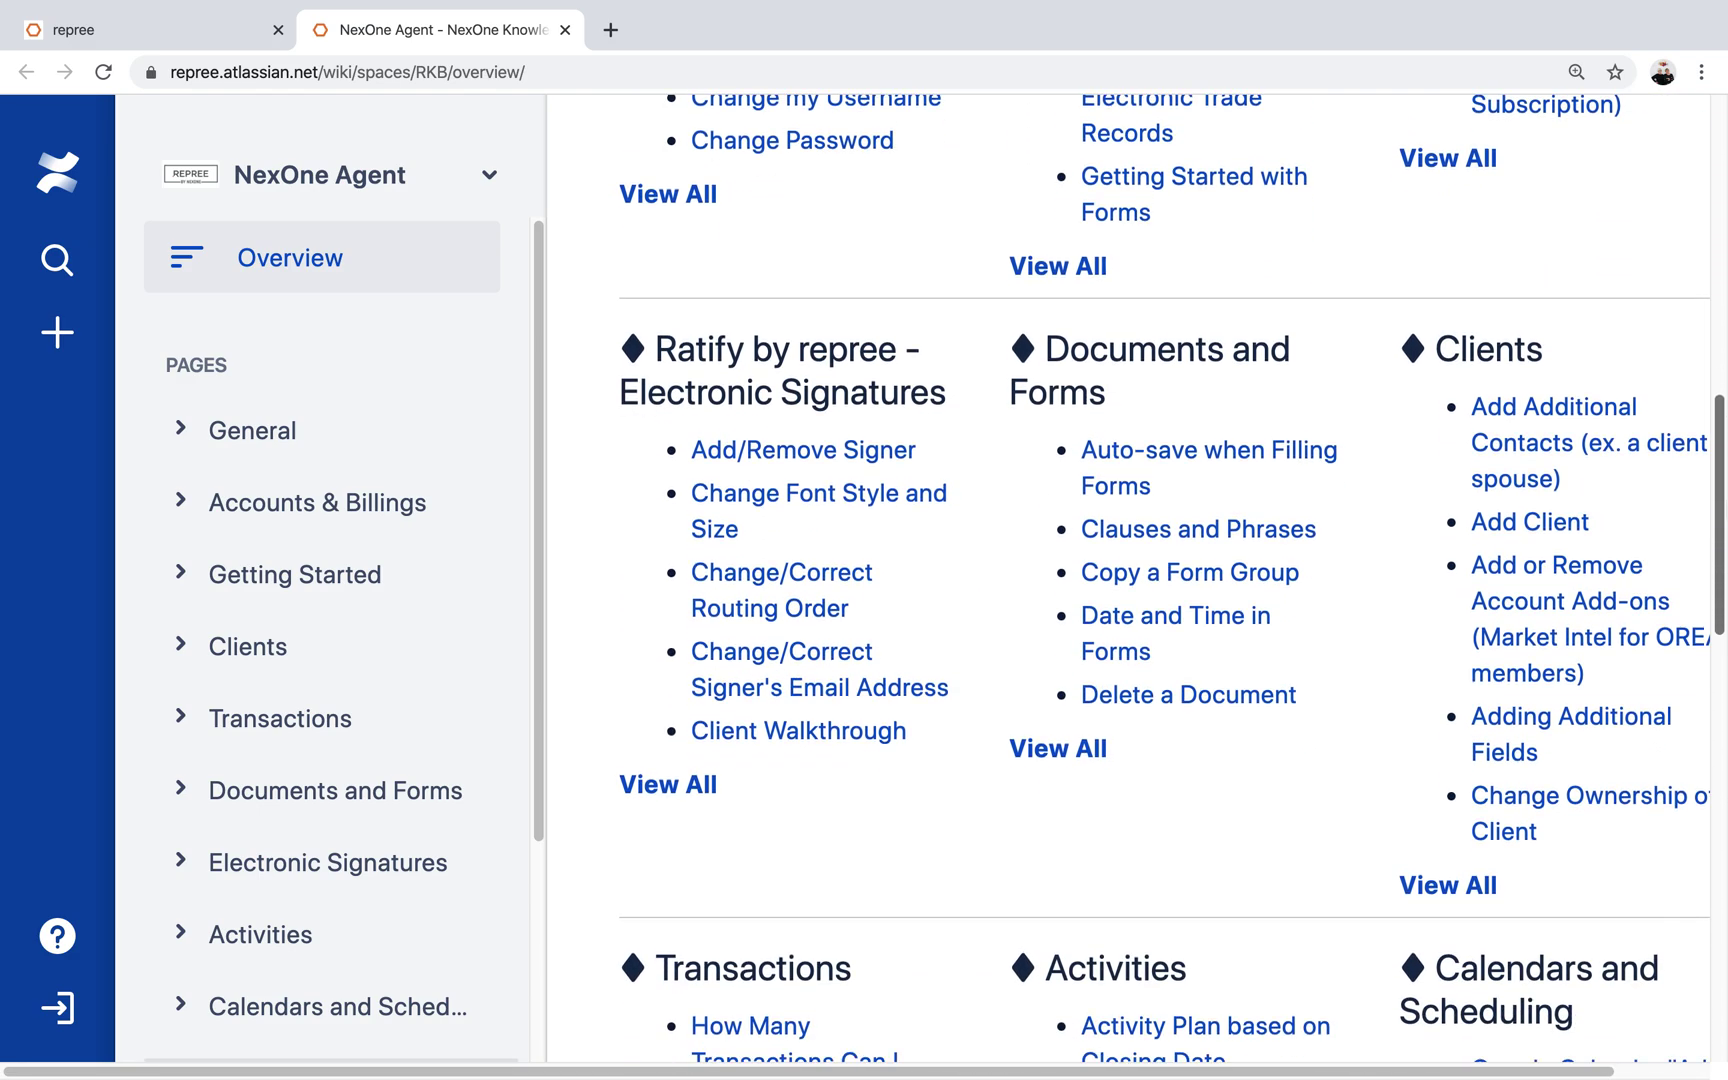
{"action": "scroll", "coordinate": [1171, 578], "scroll_direction": "down", "scroll_amount": 1}
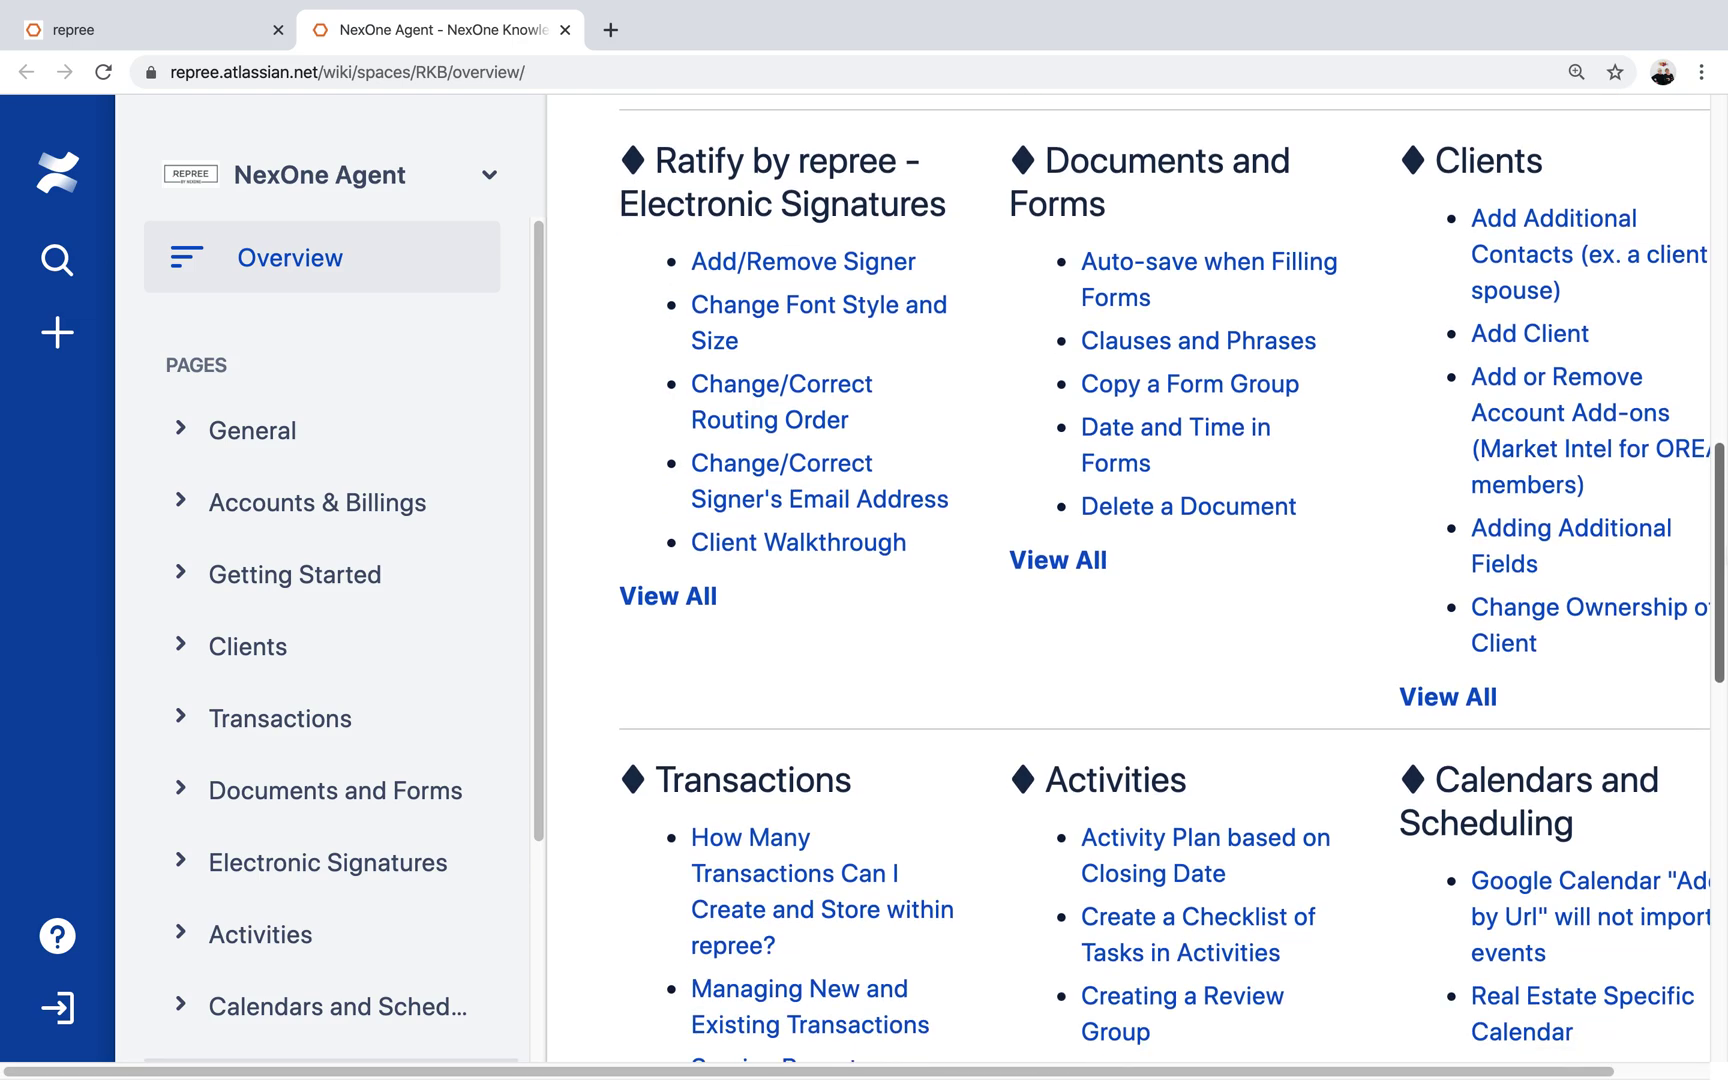
{"action": "mouse_move", "coordinate": [1720, 548]}
{"action": "left_mouse_down"}
{"action": "mouse_move", "coordinate": [1720, 596]}
{"action": "mouse_move", "coordinate": [1720, 532]}
{"action": "left_mouse_up"}
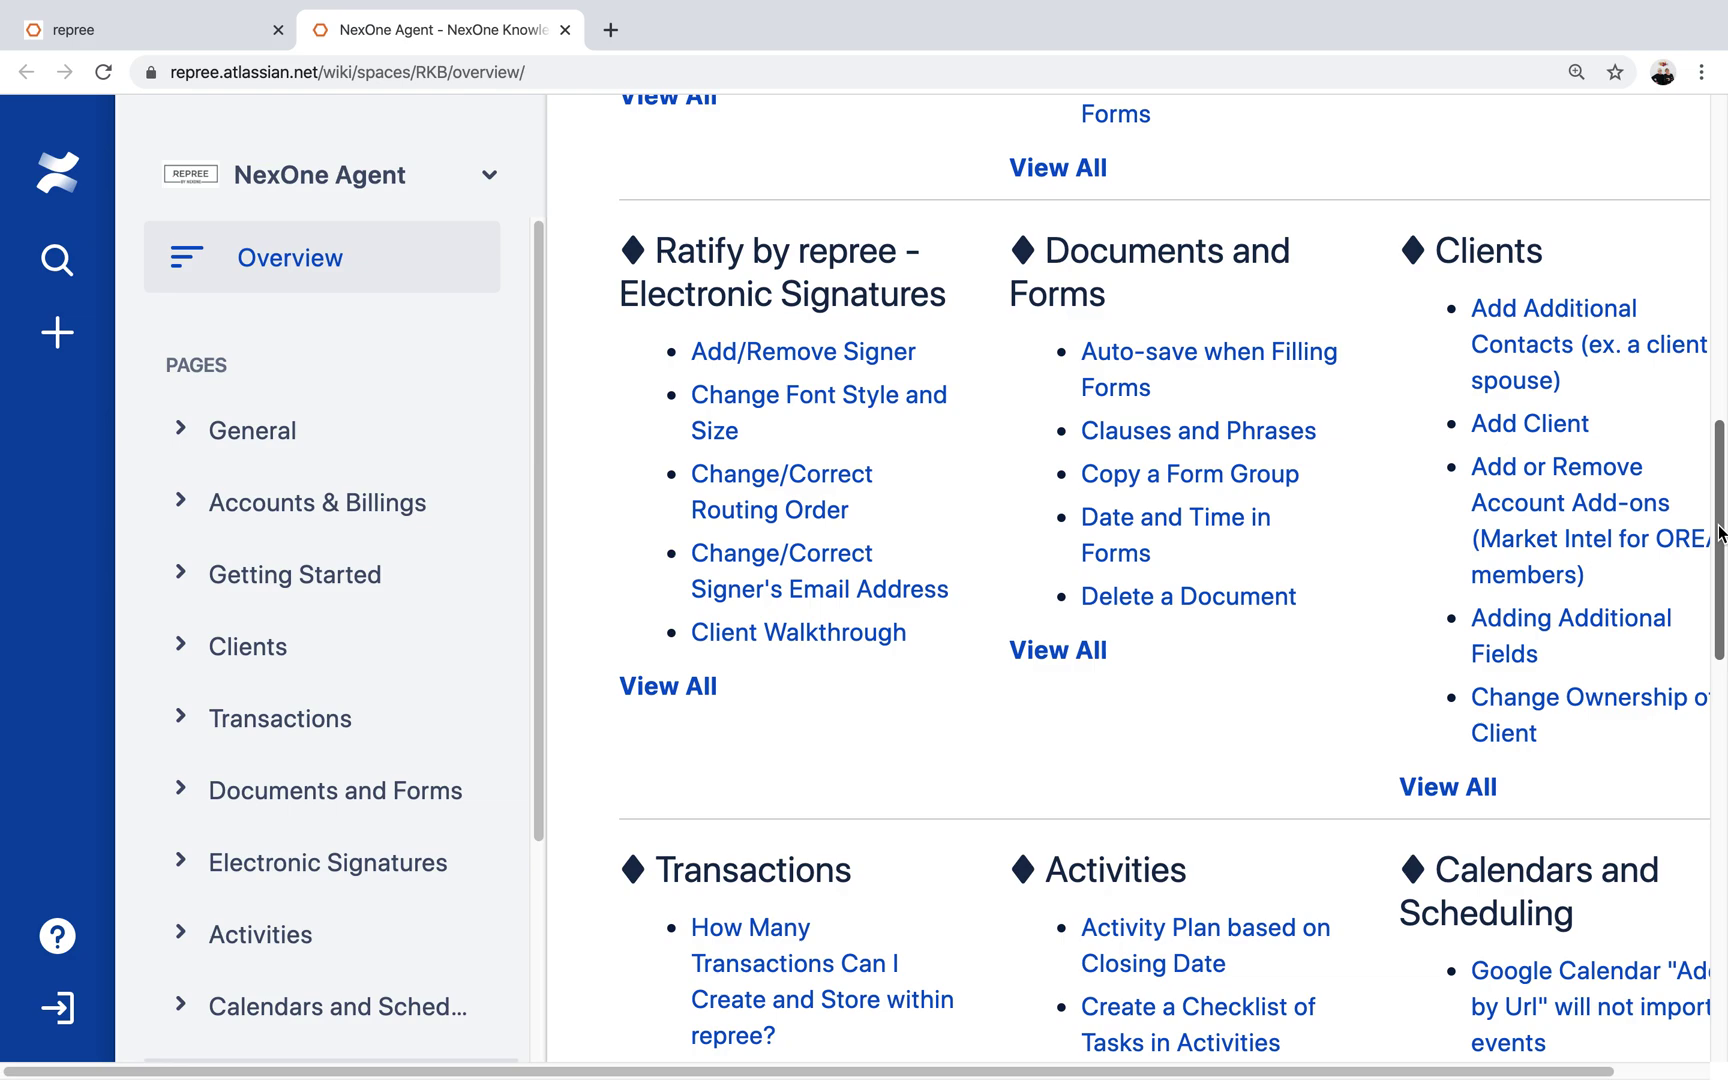
{"action": "left_click_drag", "start_coordinate": [1720, 532], "coordinate": [1615, 337]}
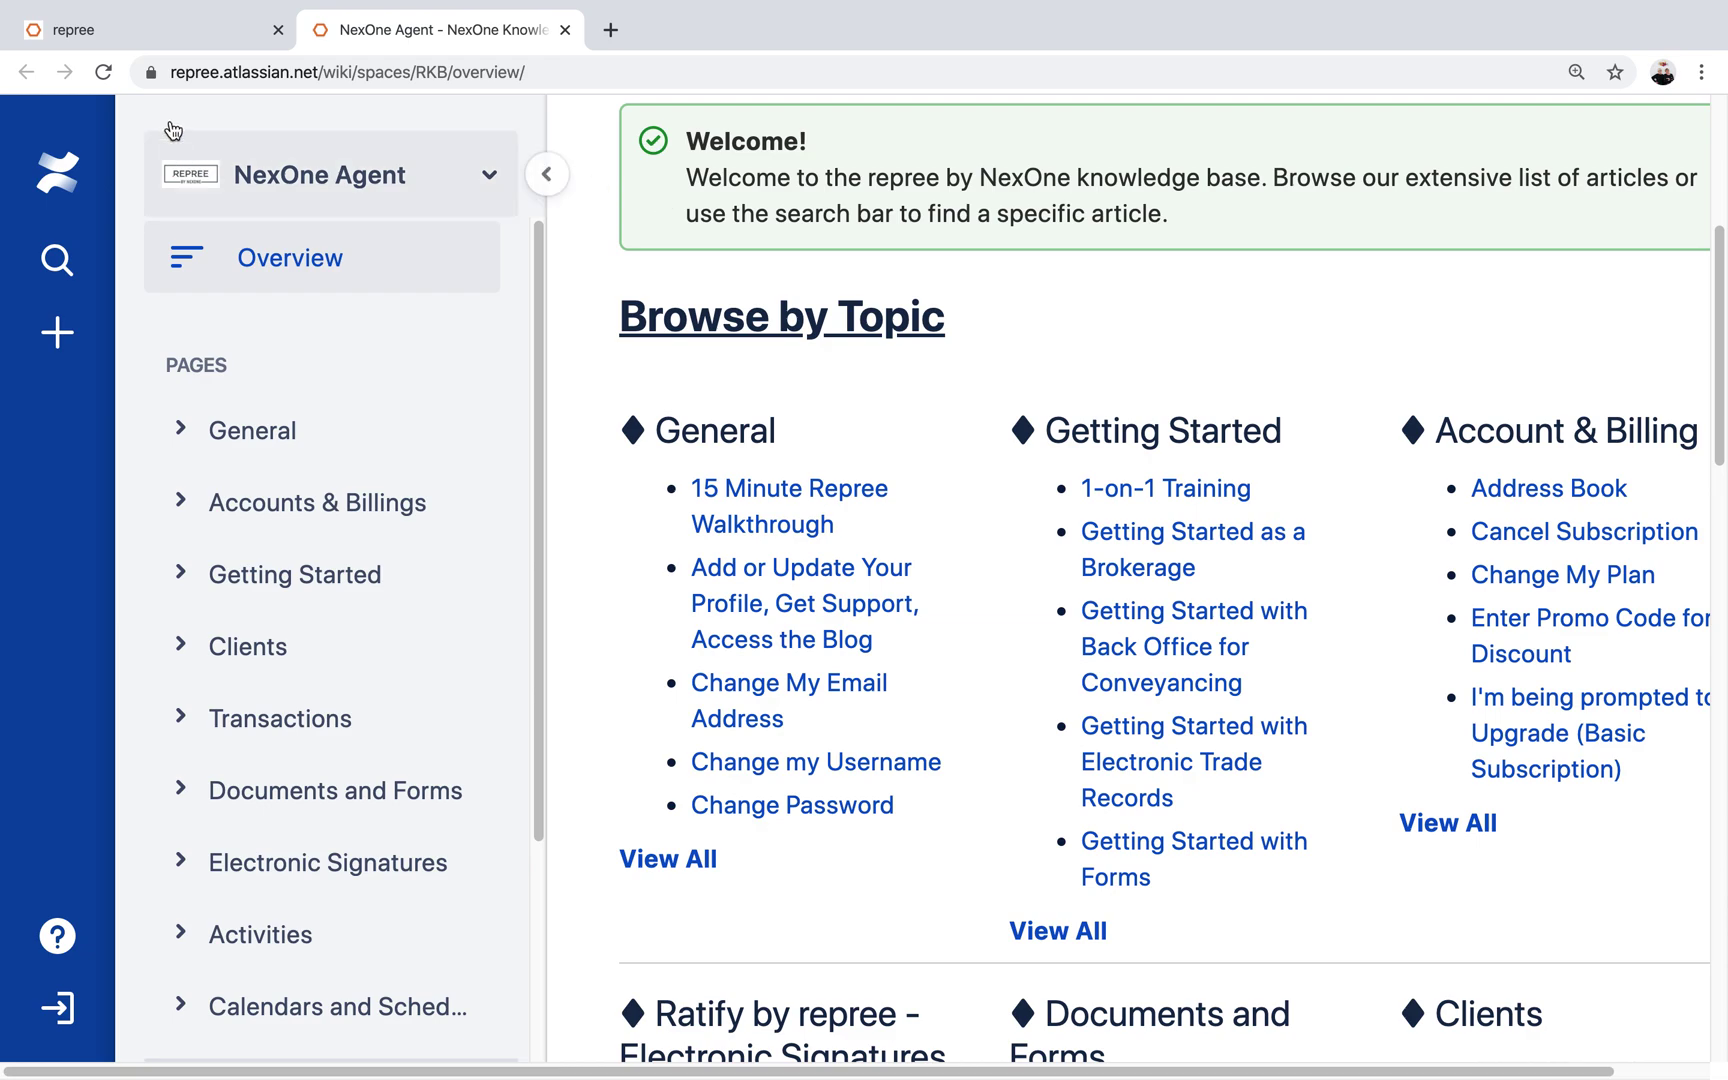
{"action": "left_click", "coordinate": [565, 31]}
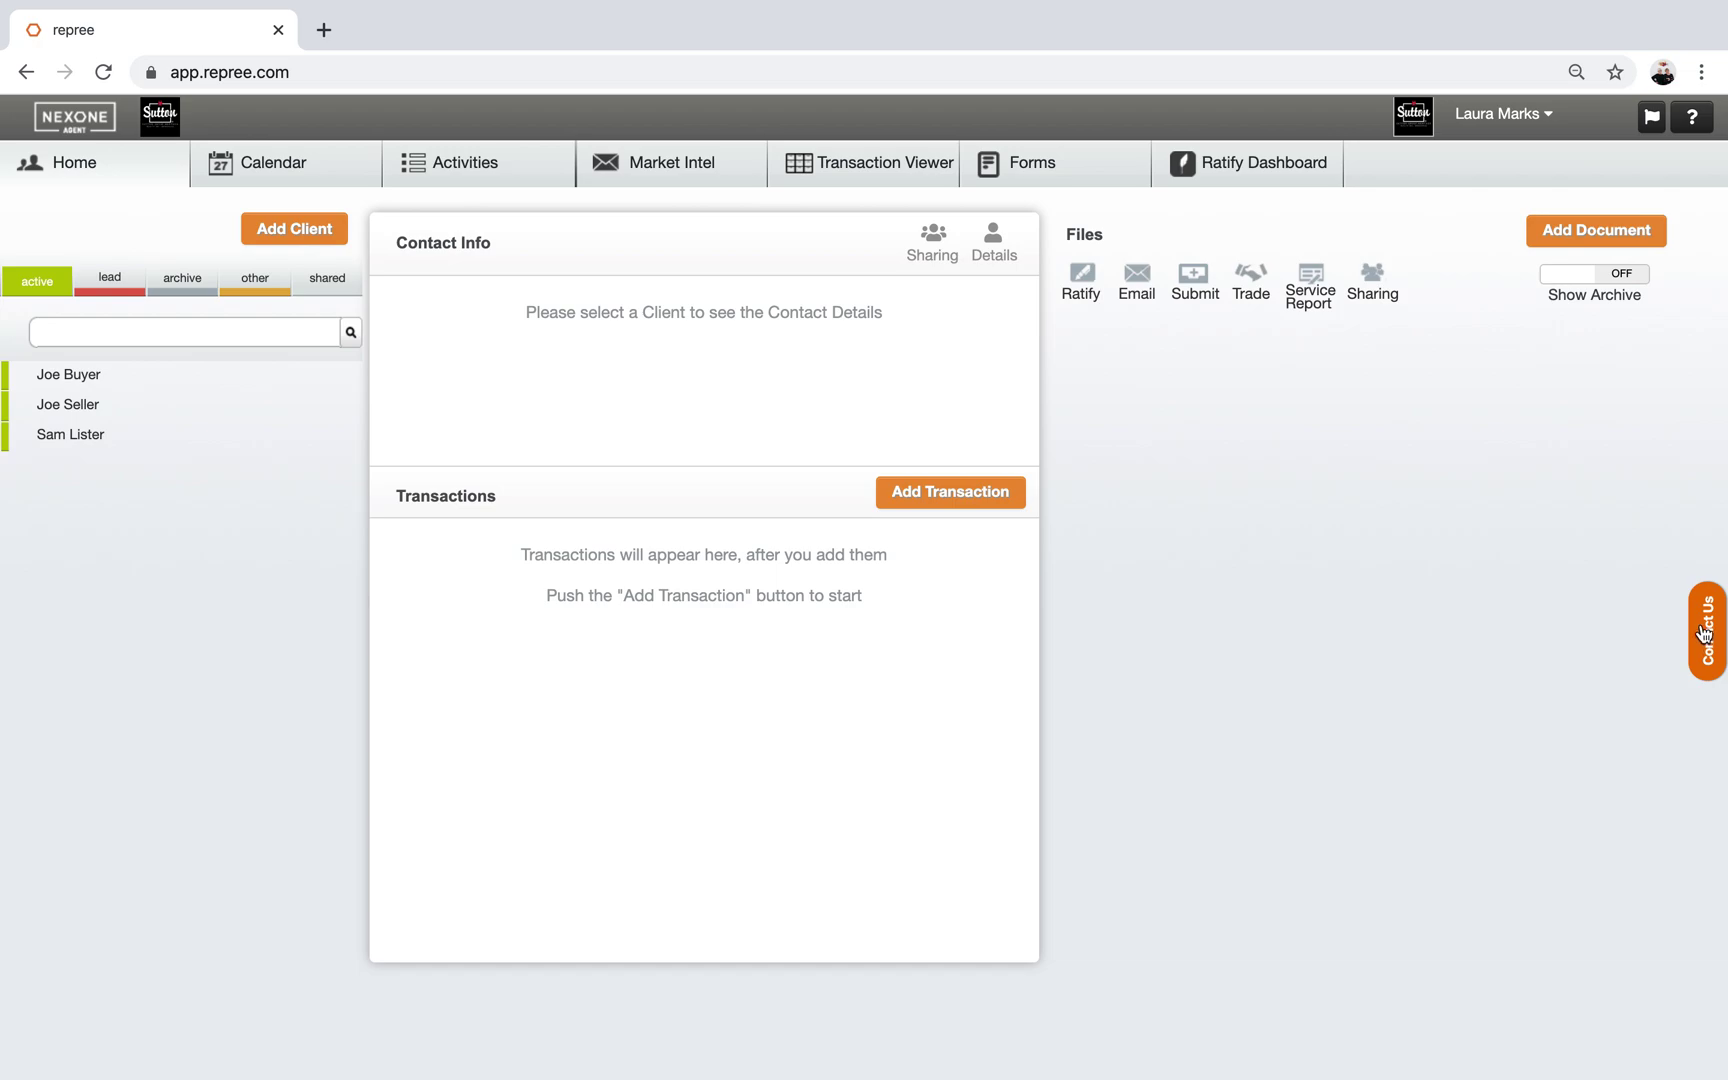
{"action": "left_click", "coordinate": [1703, 631]}
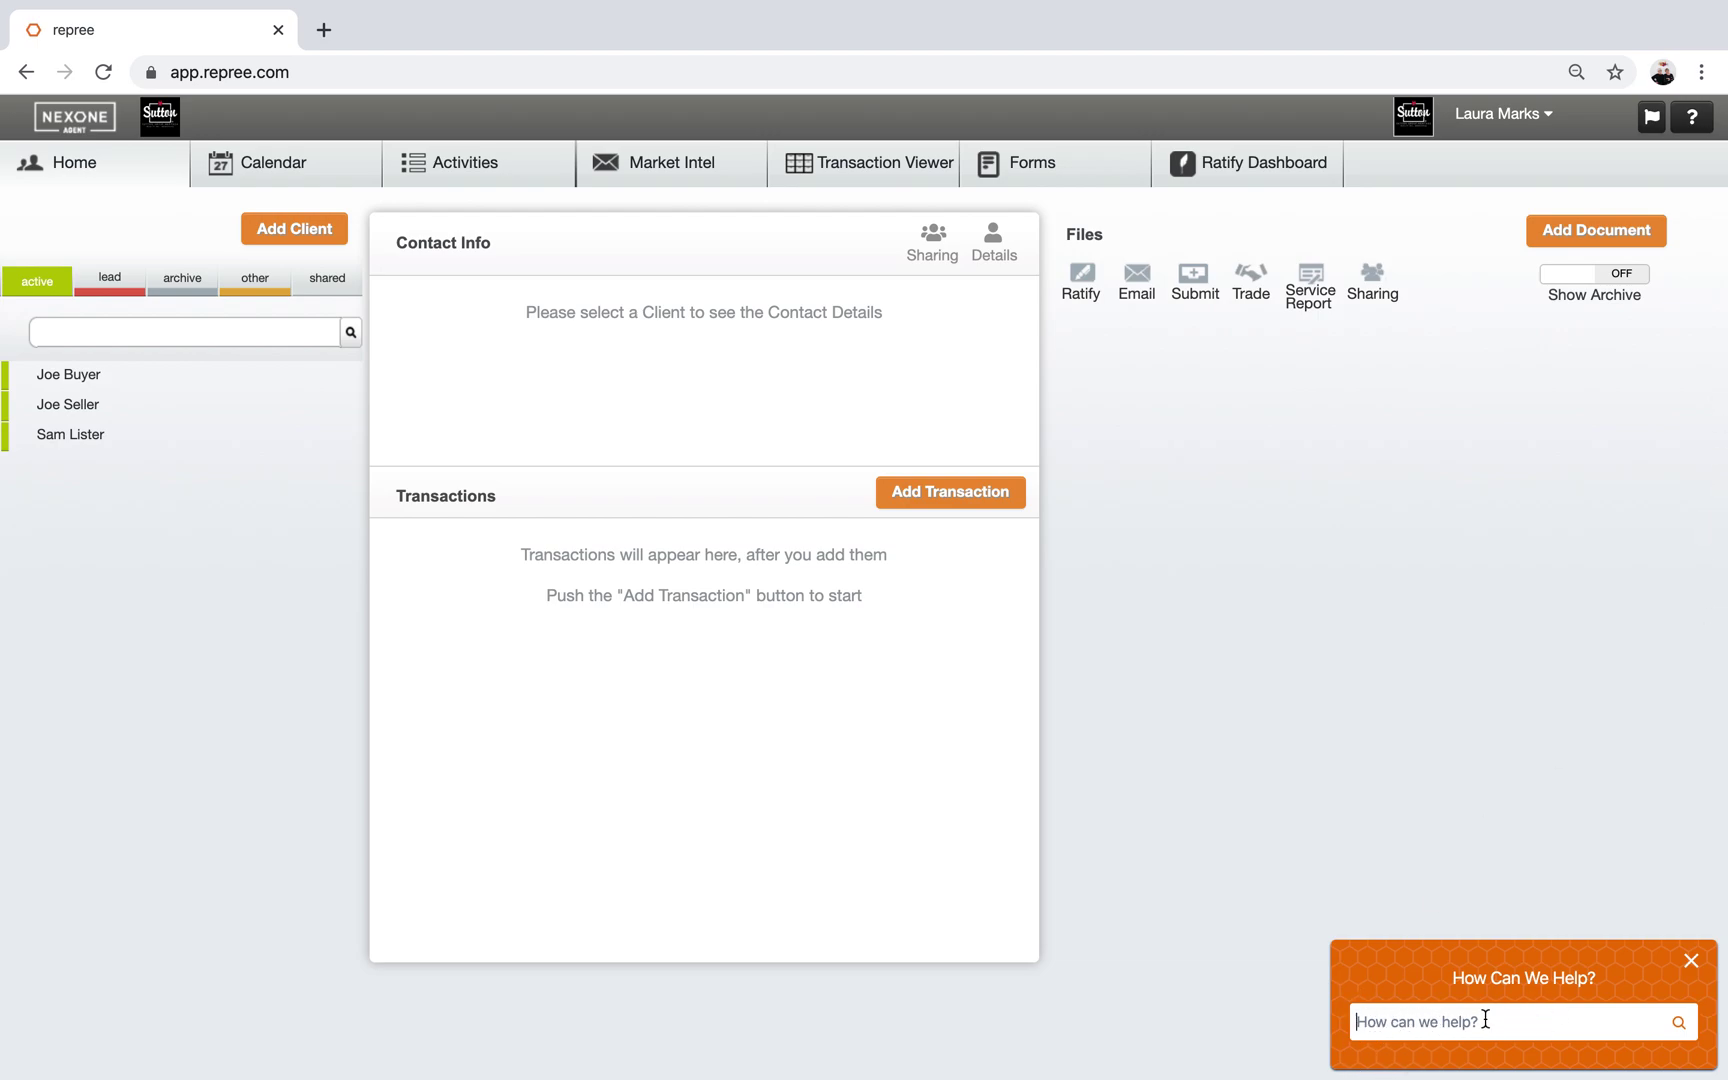
{"action": "left_click", "coordinate": [1690, 962]}
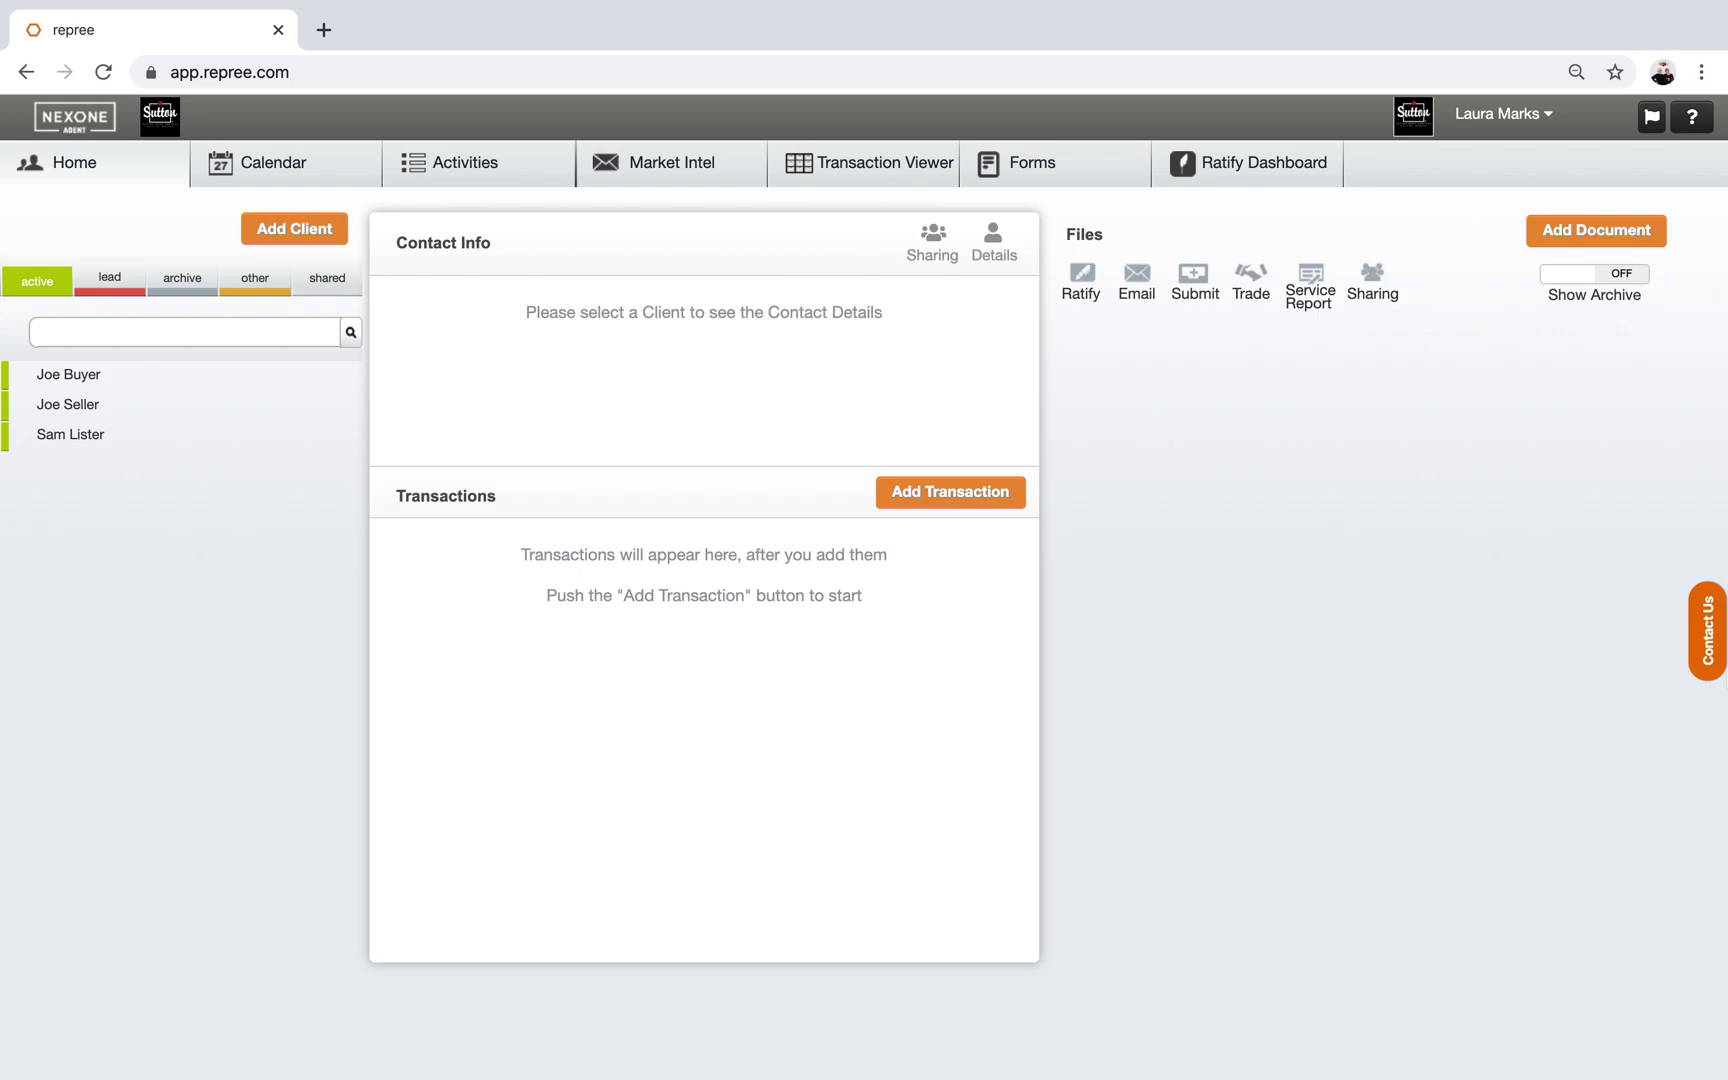
{"action": "left_click", "coordinate": [1695, 117]}
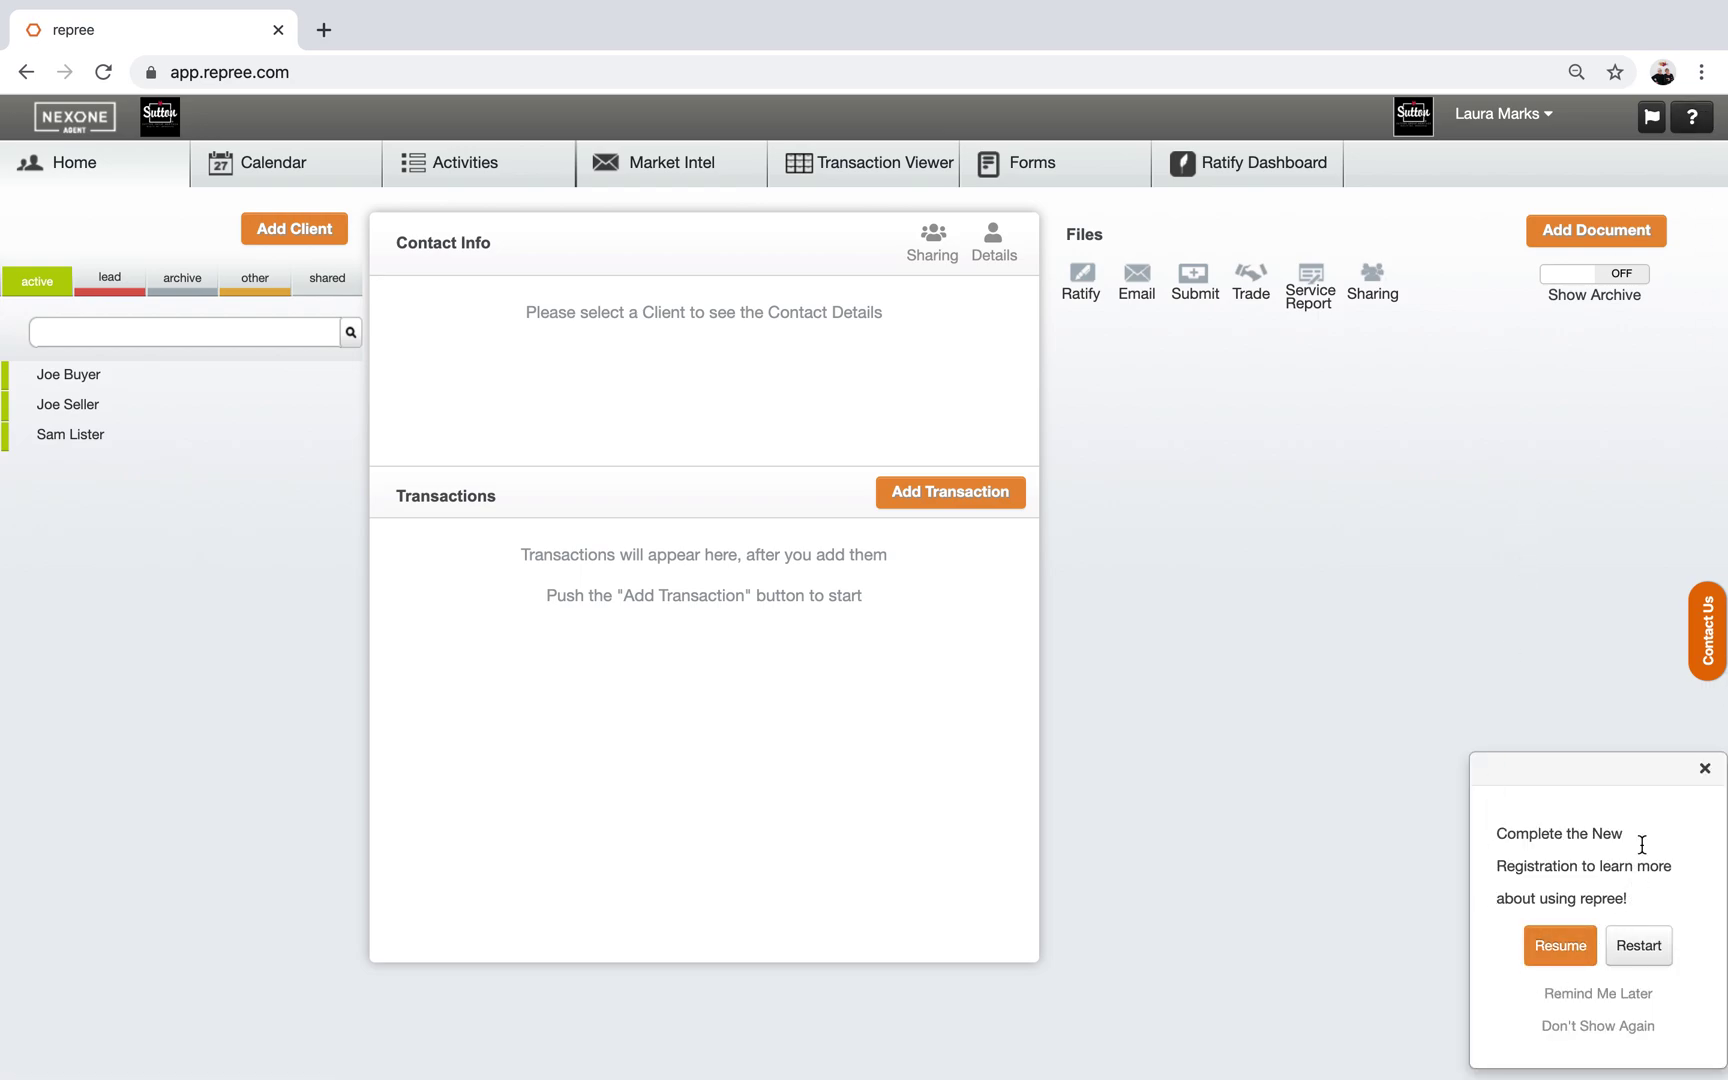
{"action": "left_click", "coordinate": [1705, 768]}
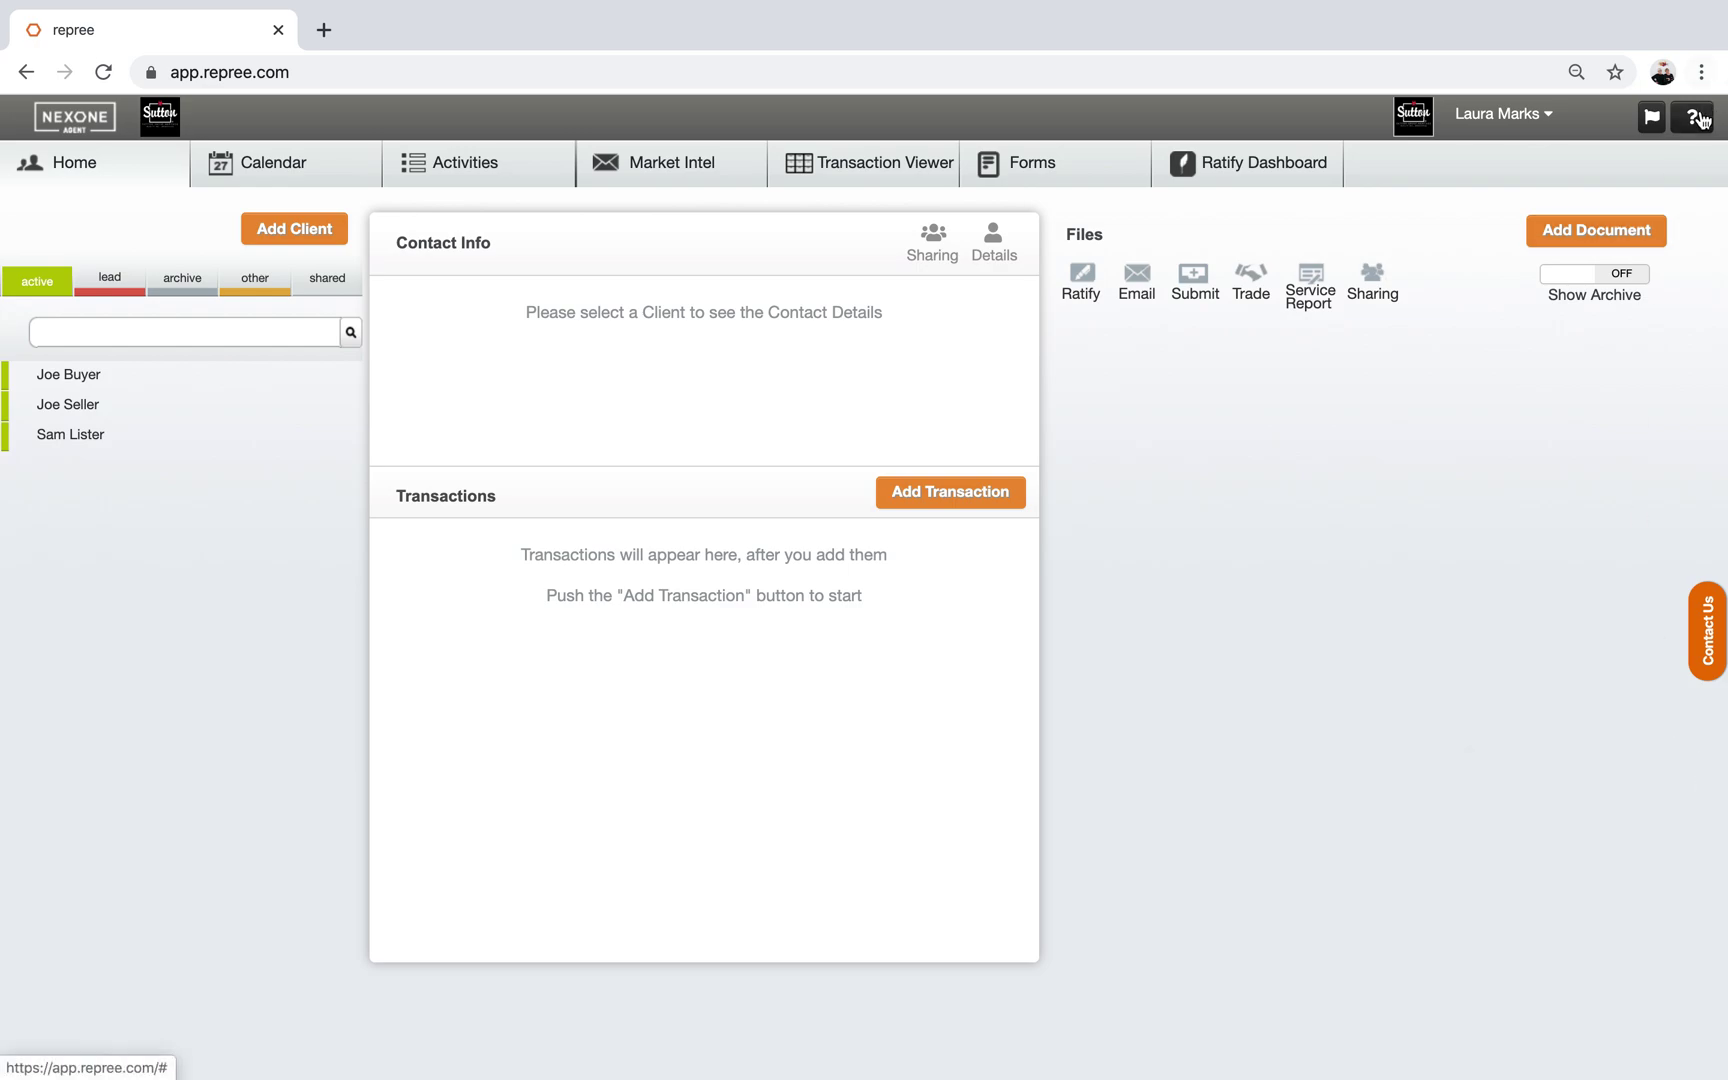